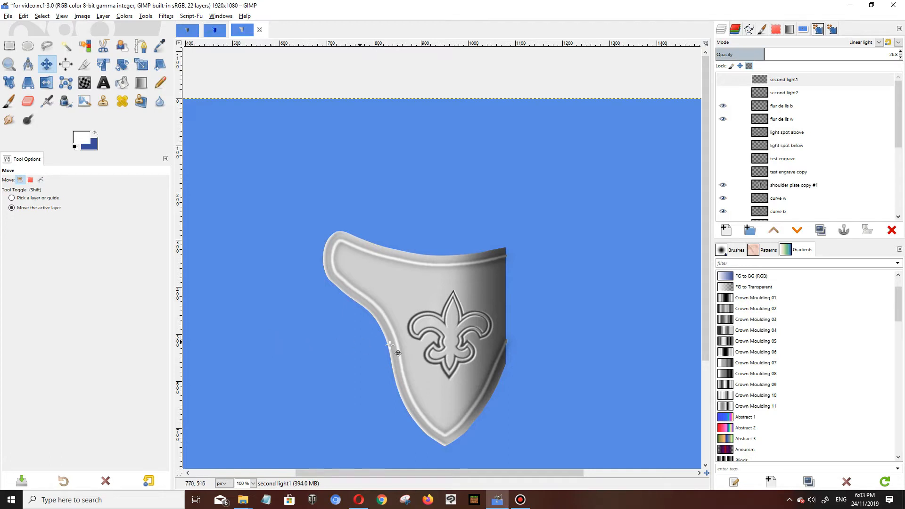
# - Create a transparent layer named "reflected light" and draw a narrow elliptical selection about 32 × 124 px across the plate's upper-left arm
pyautogui.click(731, 233)
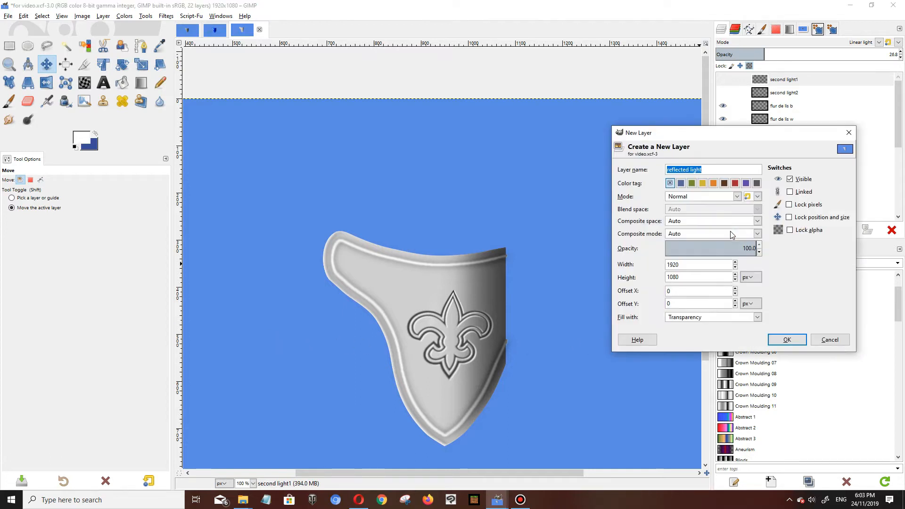
pyautogui.click(797, 339)
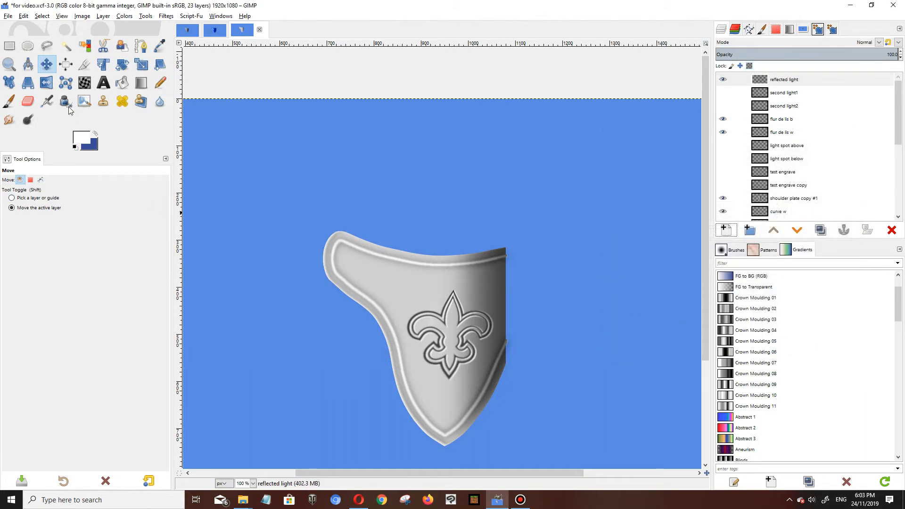
pyautogui.click(28, 46)
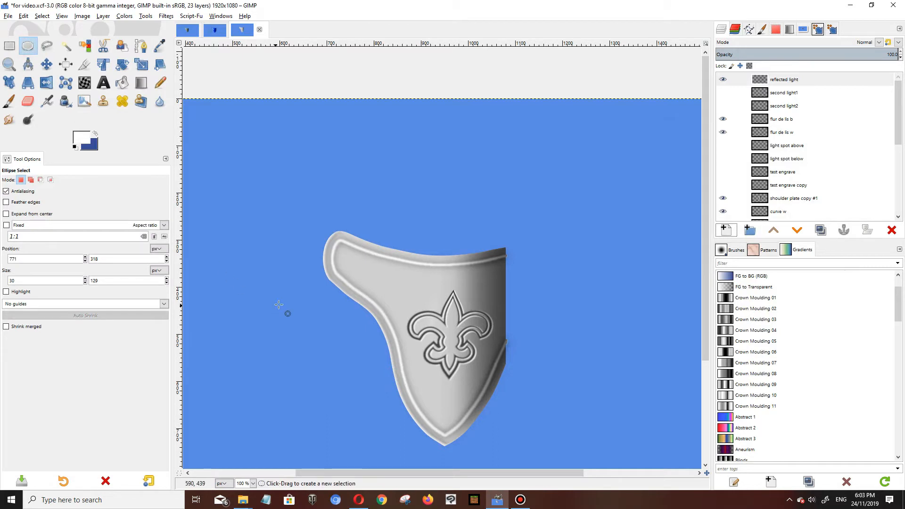
pyautogui.moveTo(358, 242); pyautogui.dragTo(373, 301)
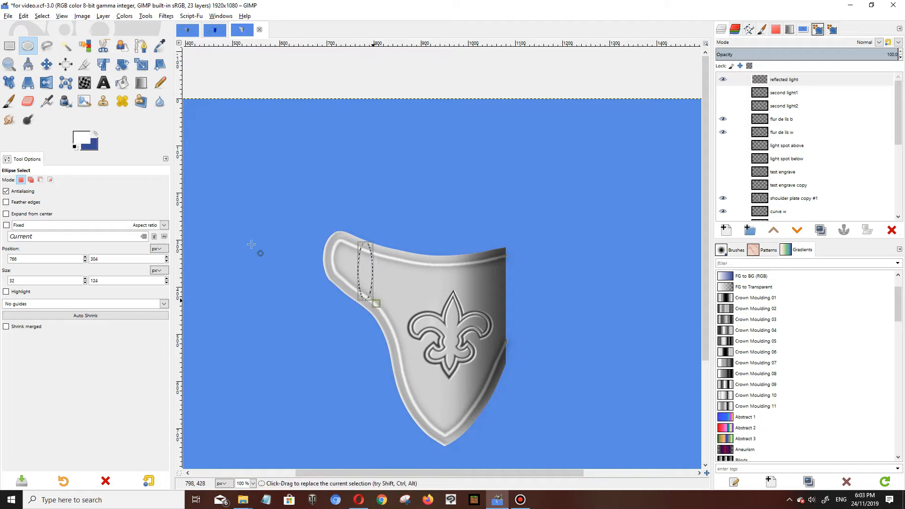
# - Fill the elliptical selection with white on the reflected light layer and clear the selection
pyautogui.click(121, 83)
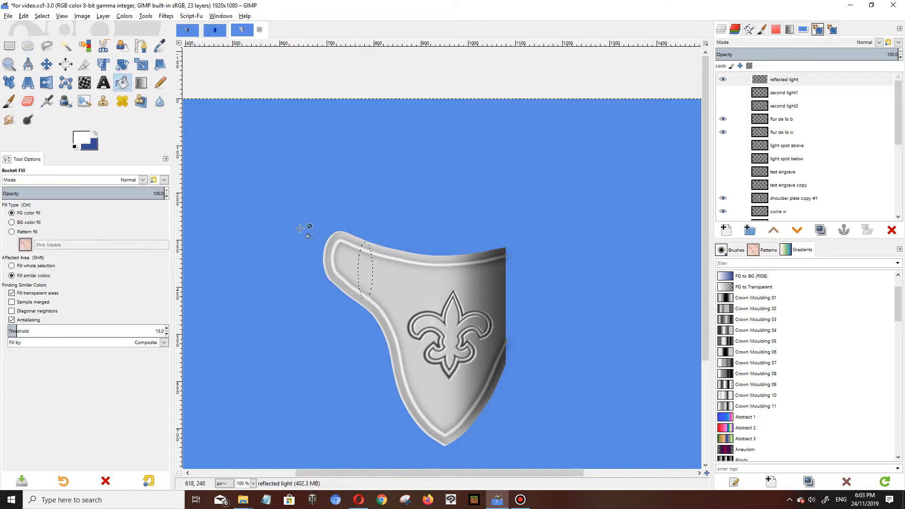
pyautogui.click(368, 274)
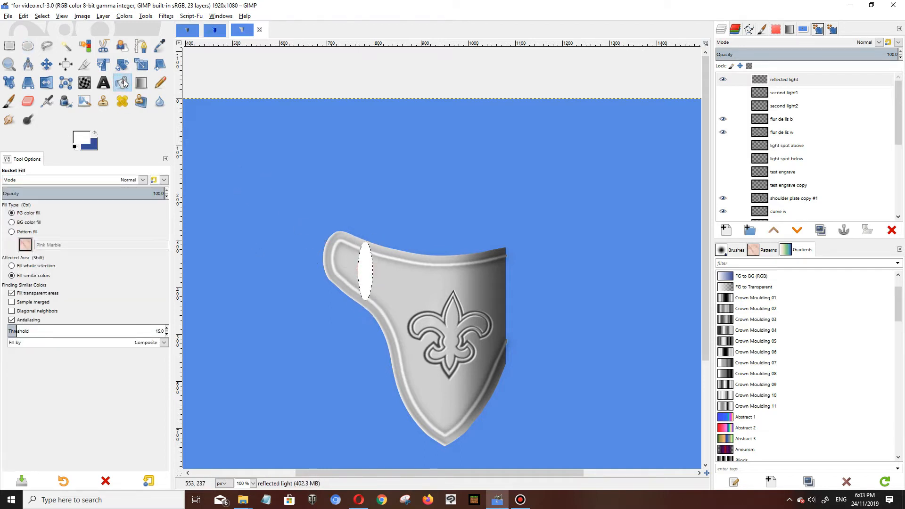
pyautogui.click(42, 16)
pyautogui.click(50, 37)
pyautogui.click(784, 80)
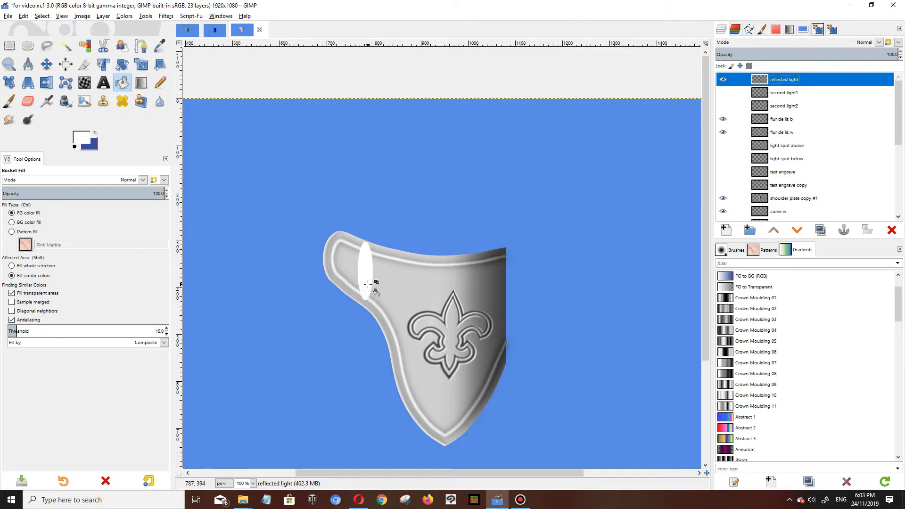
pyautogui.hotkey('shift', 'r')
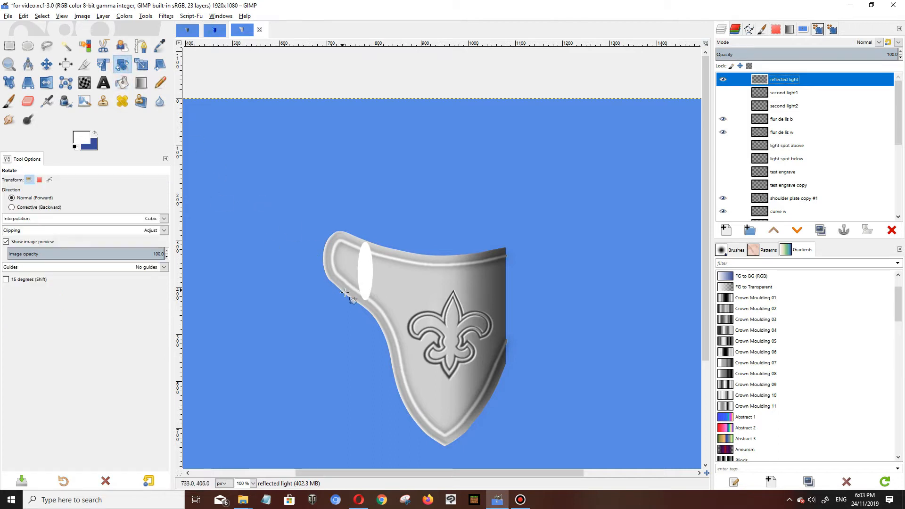
pyautogui.click(365, 263)
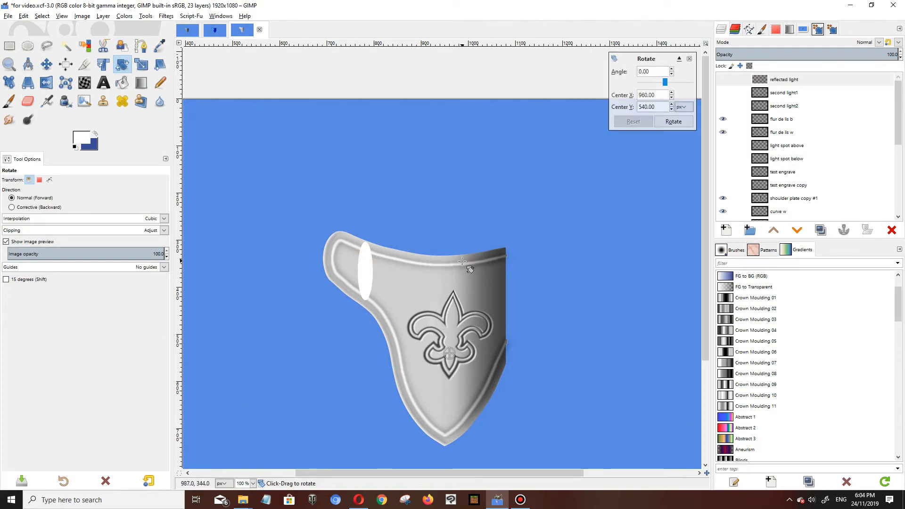
pyautogui.press('Escape')
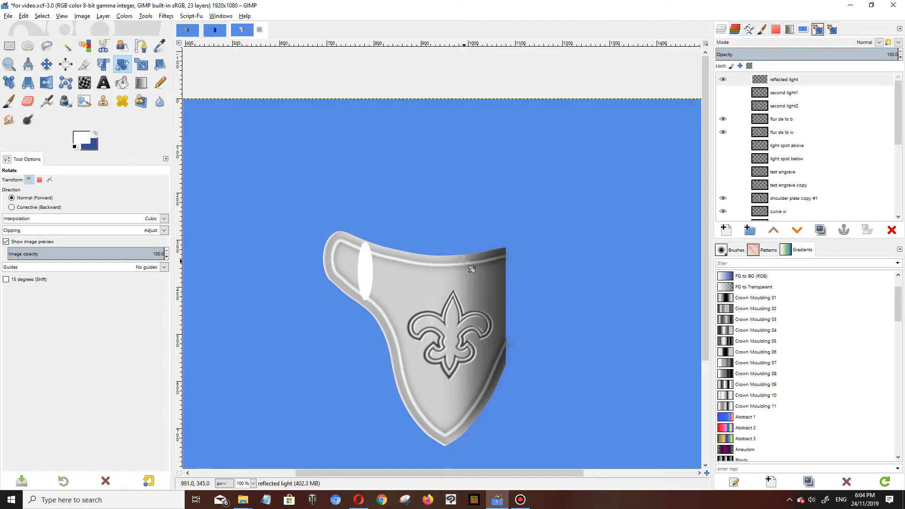
# - Crop the reflected light layer to its content and rotate the white ellipse clockwise by about 11°
pyautogui.click(103, 17)
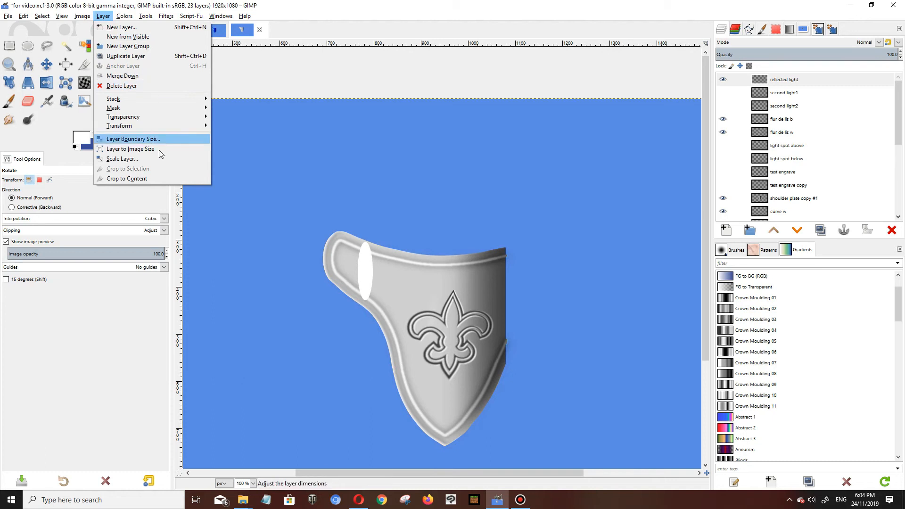
pyautogui.click(165, 180)
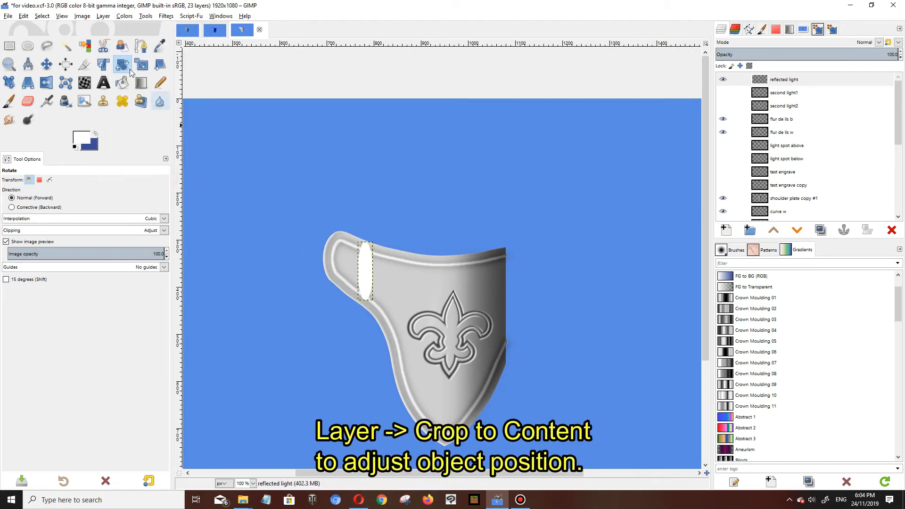
pyautogui.moveTo(370, 253); pyautogui.dragTo(378, 256)
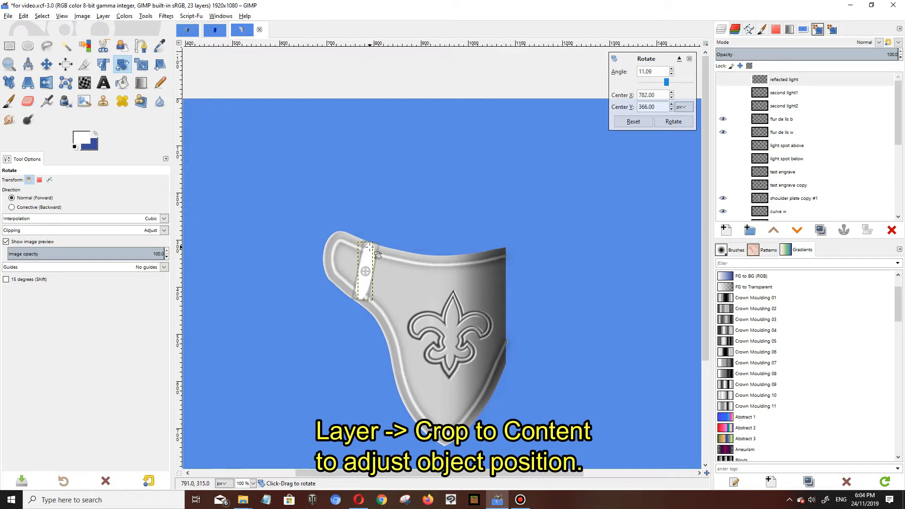
pyautogui.press('Return')
# - Move the rotated white ellipse slightly to the left along the plate's arm
pyautogui.click(46, 64)
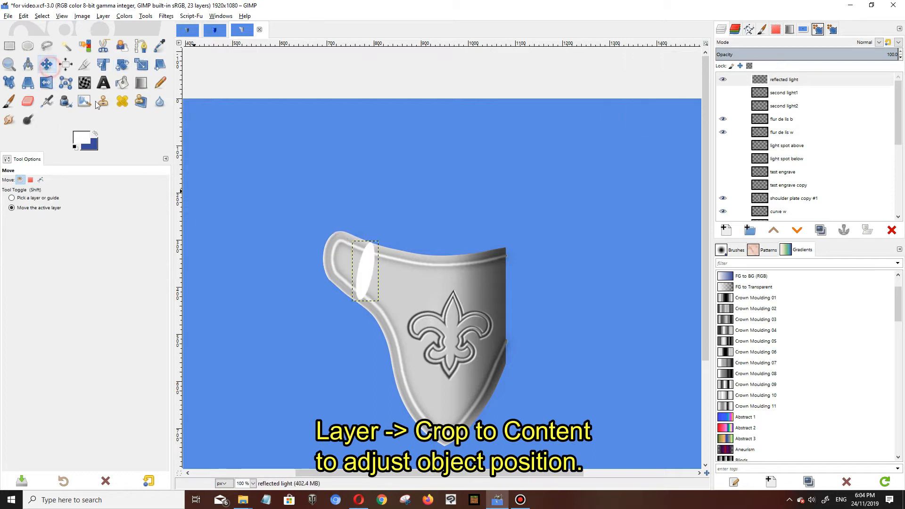
pyautogui.moveTo(376, 288); pyautogui.dragTo(368, 287)
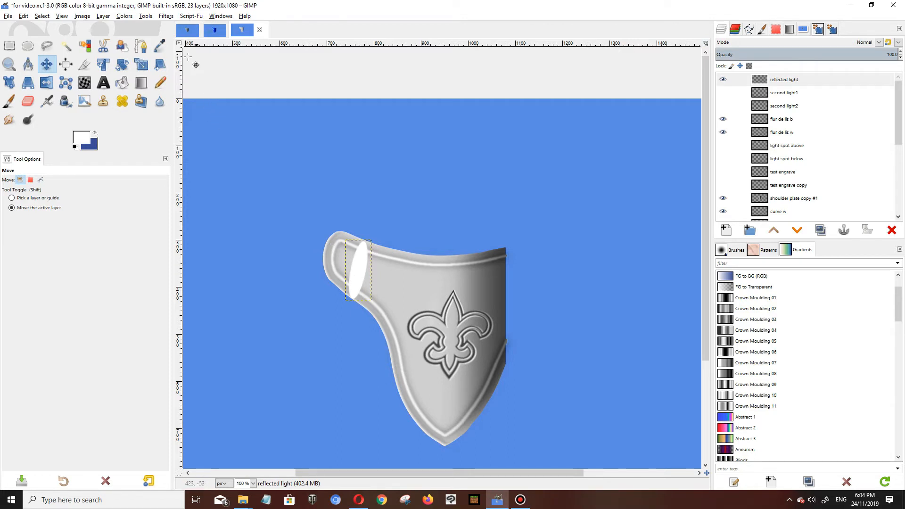
pyautogui.click(165, 17)
pyautogui.moveTo(192, 69)
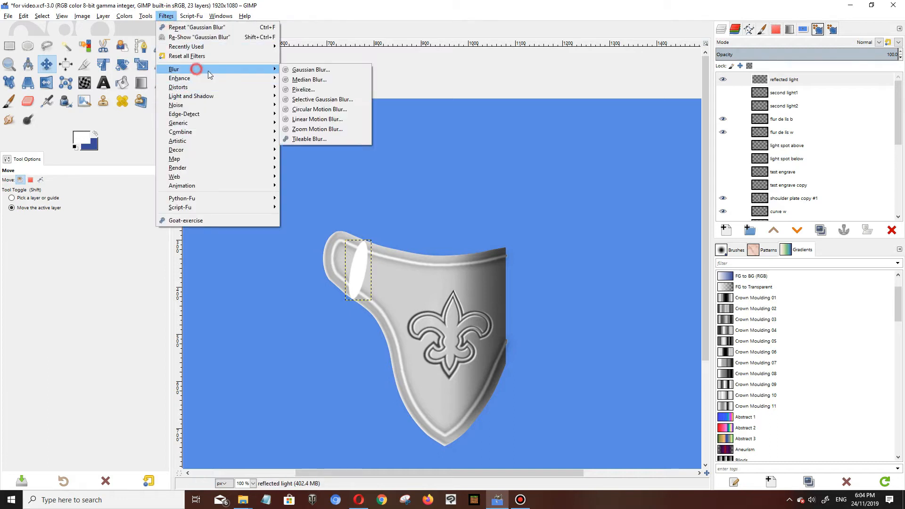
pyautogui.click(307, 71)
pyautogui.click(110, 124)
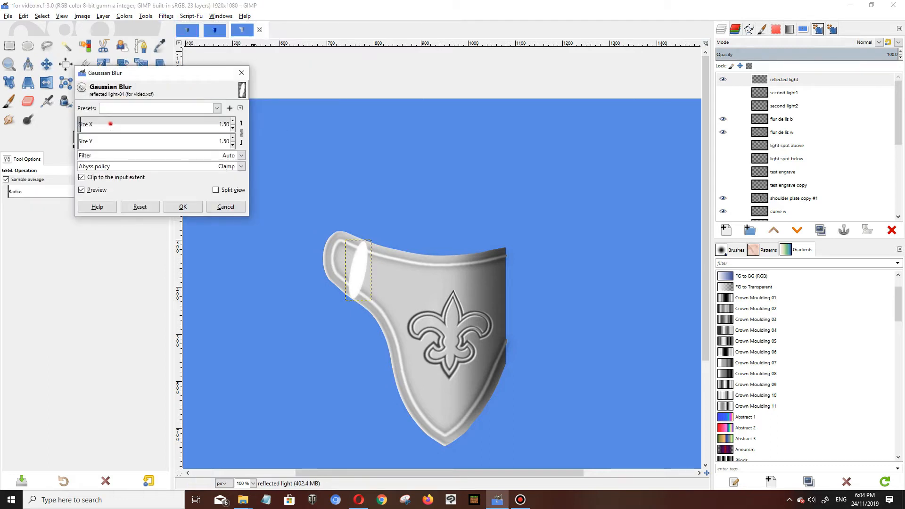
pyautogui.moveTo(142, 127); pyautogui.dragTo(144, 125)
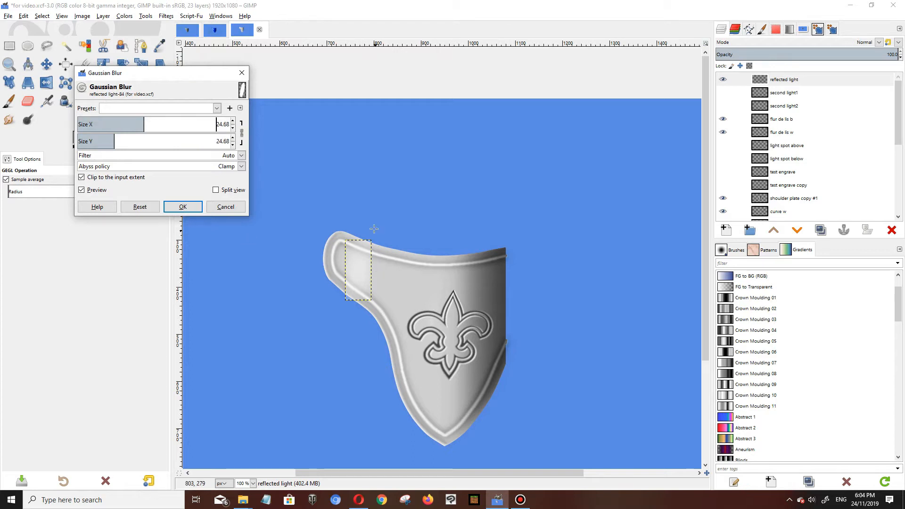
pyautogui.click(226, 206)
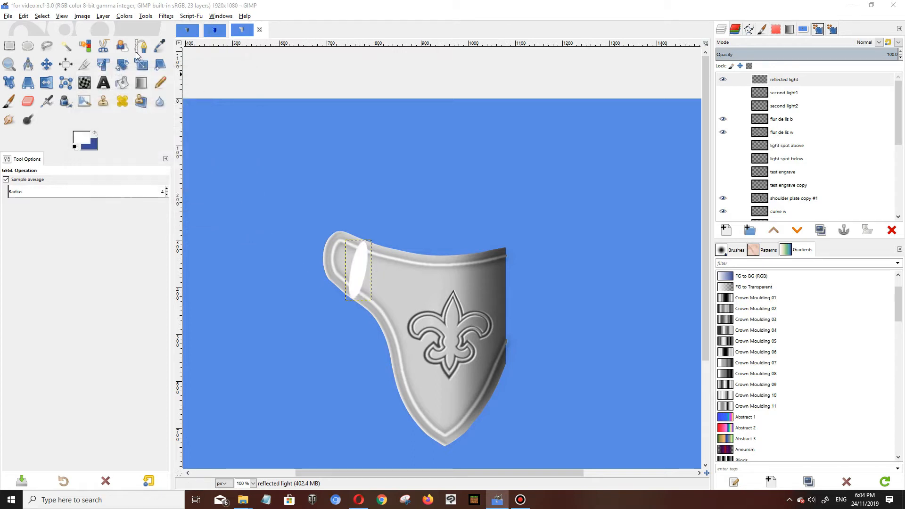
# - Expand the reflected light layer to the full image size
pyautogui.click(103, 16)
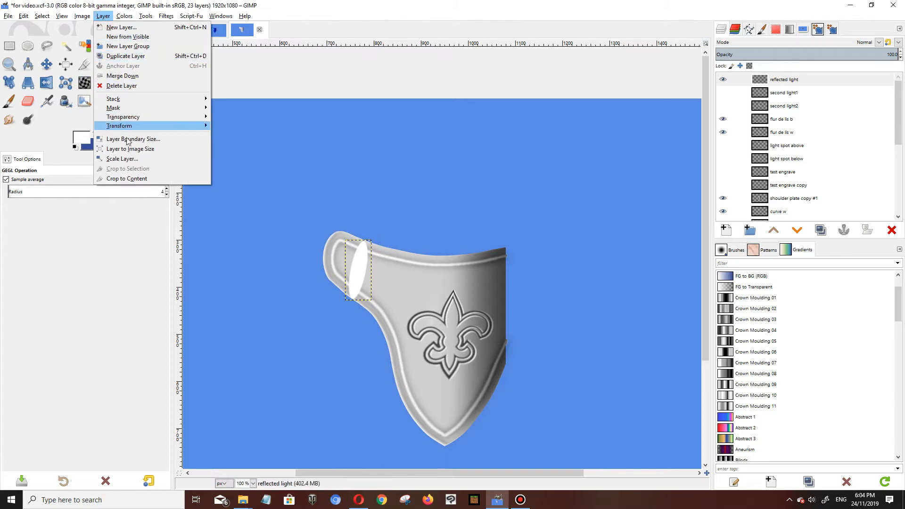
pyautogui.click(130, 149)
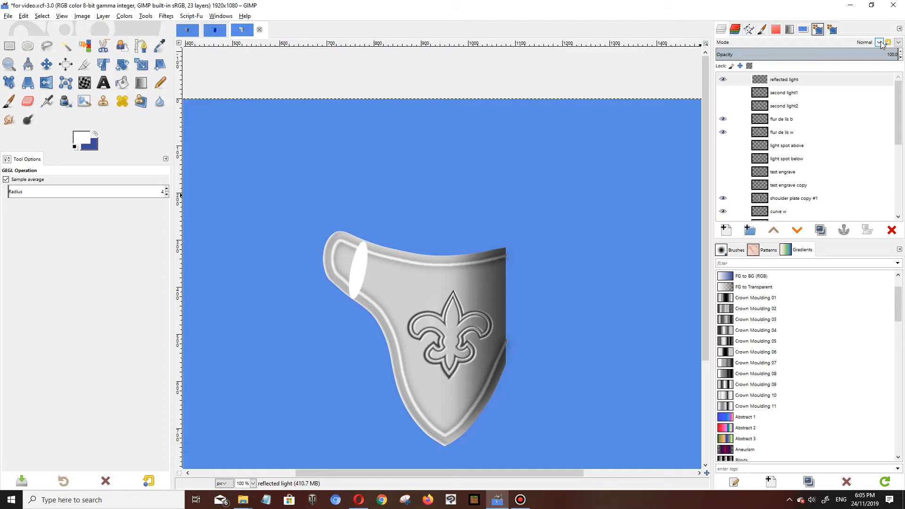
# - Set the reflected light layer's blend mode to Linear light and its opacity to about 95.6
pyautogui.click(880, 43)
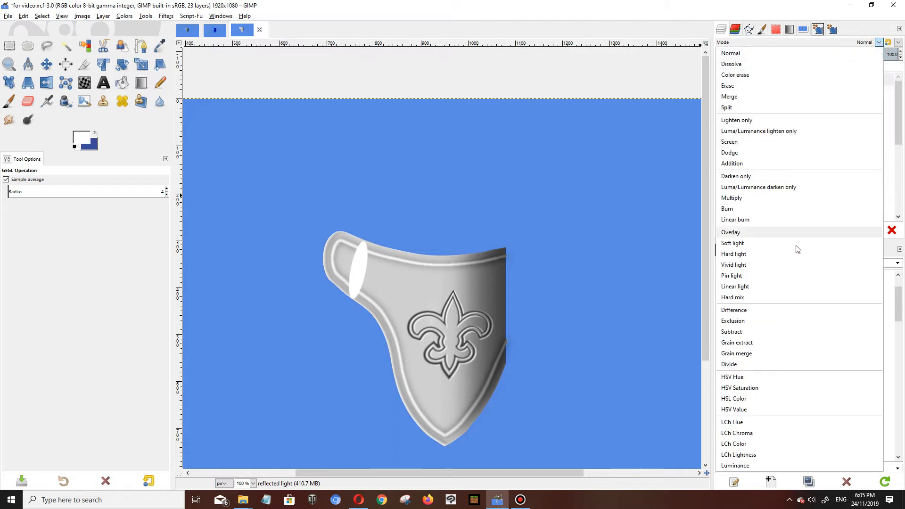
pyautogui.click(787, 288)
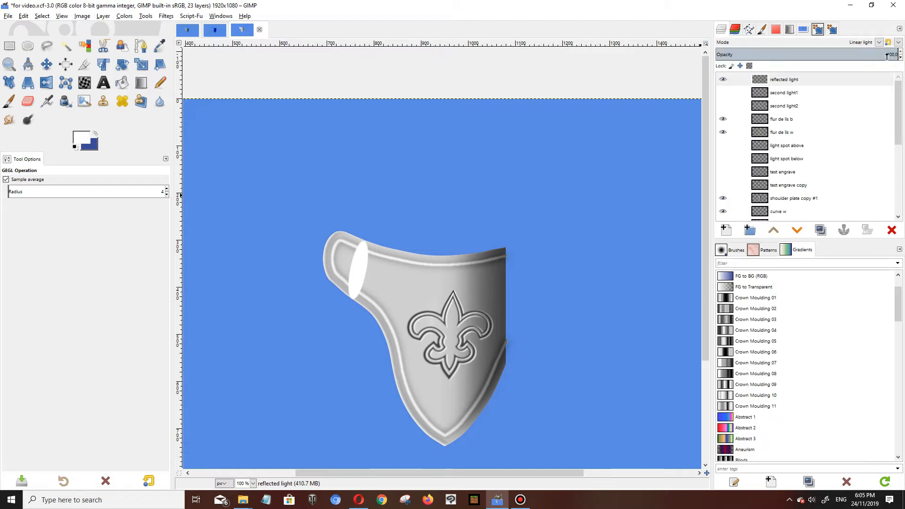
pyautogui.moveTo(890, 53); pyautogui.dragTo(887, 54)
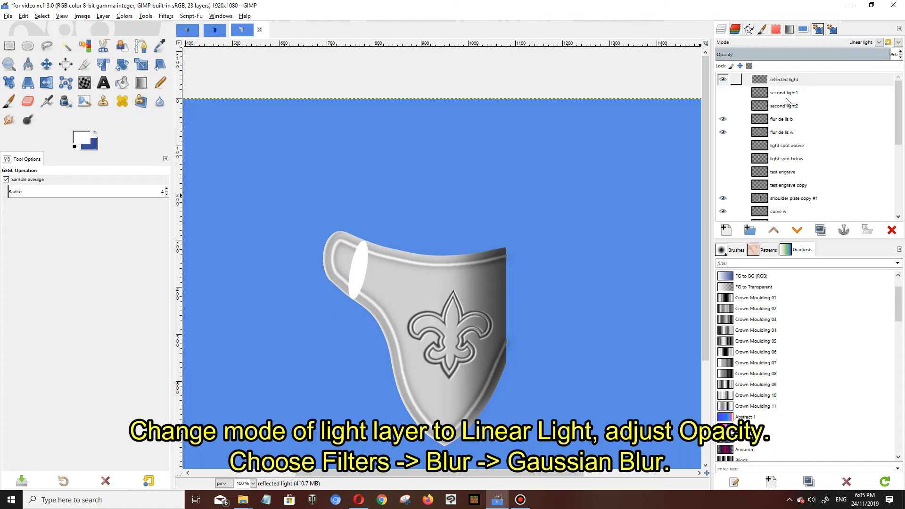
# - Apply a Gaussian Blur of about 38.42 in both X and Y to the white ellipse
pyautogui.click(164, 17)
pyautogui.moveTo(179, 69)
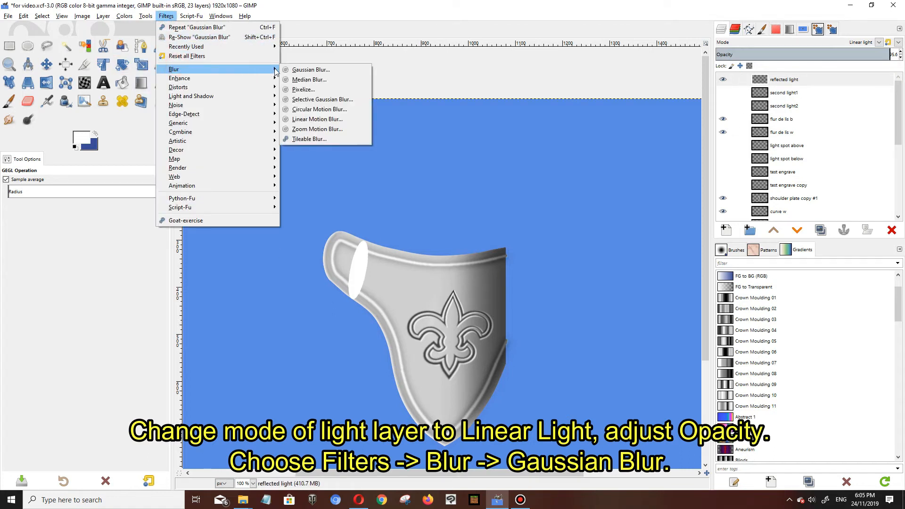
pyautogui.click(301, 69)
pyautogui.moveTo(83, 121); pyautogui.dragTo(144, 133)
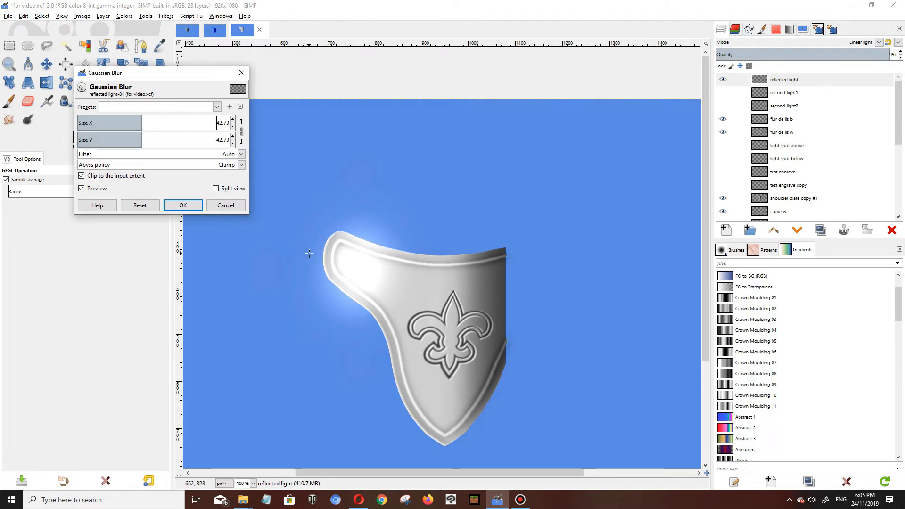
pyautogui.moveTo(145, 121); pyautogui.dragTo(135, 141)
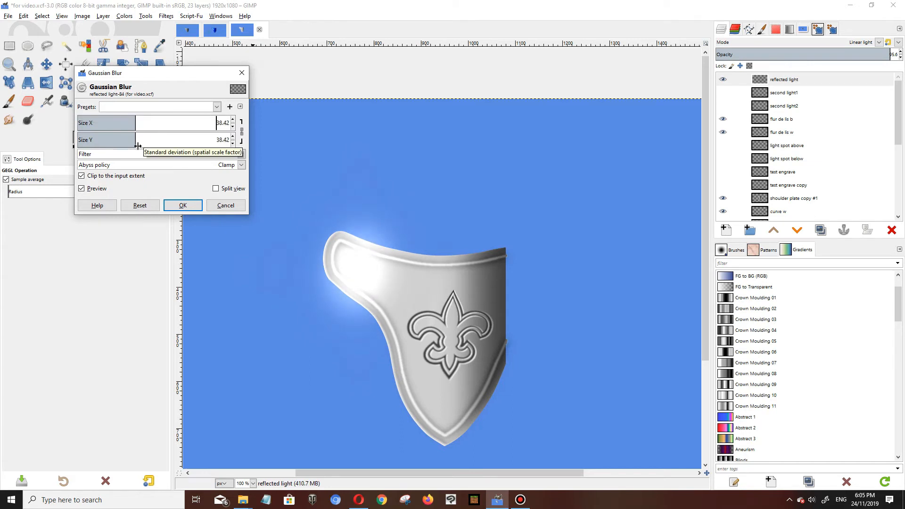
pyautogui.click(176, 205)
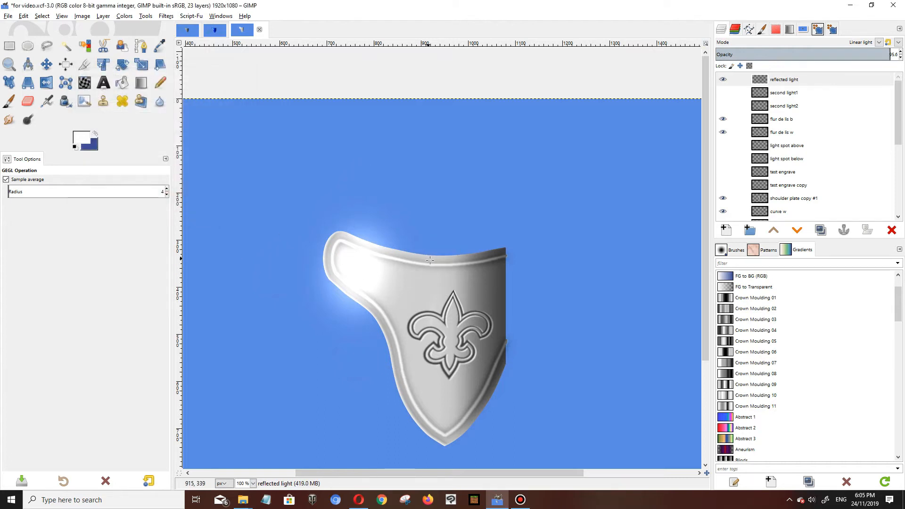
# - Lower the opacity of the reflected light layer to about 70.9
pyautogui.moveTo(890, 52); pyautogui.dragTo(888, 52)
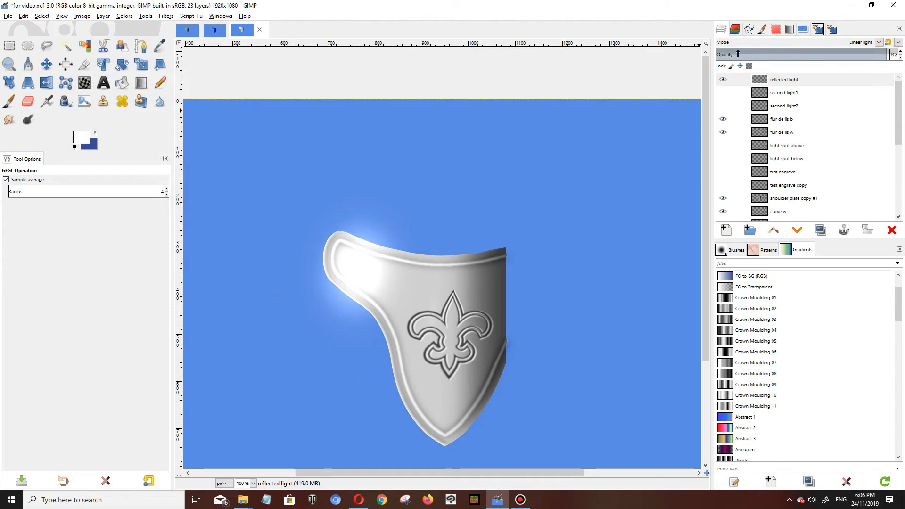
pyautogui.click(738, 53)
pyautogui.moveTo(724, 53); pyautogui.dragTo(894, 55)
pyautogui.moveTo(829, 55)
pyautogui.mouseDown()
pyautogui.moveTo(791, 52)
pyautogui.moveTo(846, 53)
pyautogui.mouseUp()
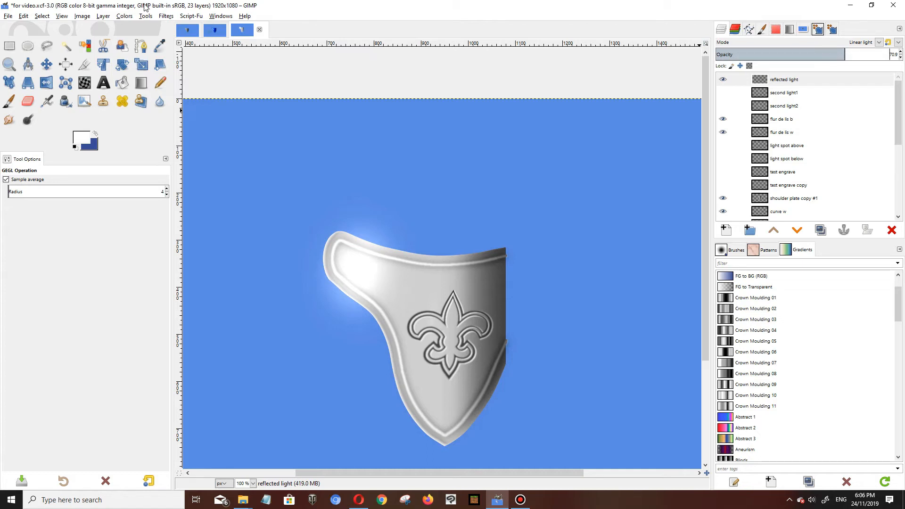
# - Try a short white Paintbrush stroke above the plate's arm, and undo it
pyautogui.click(9, 101)
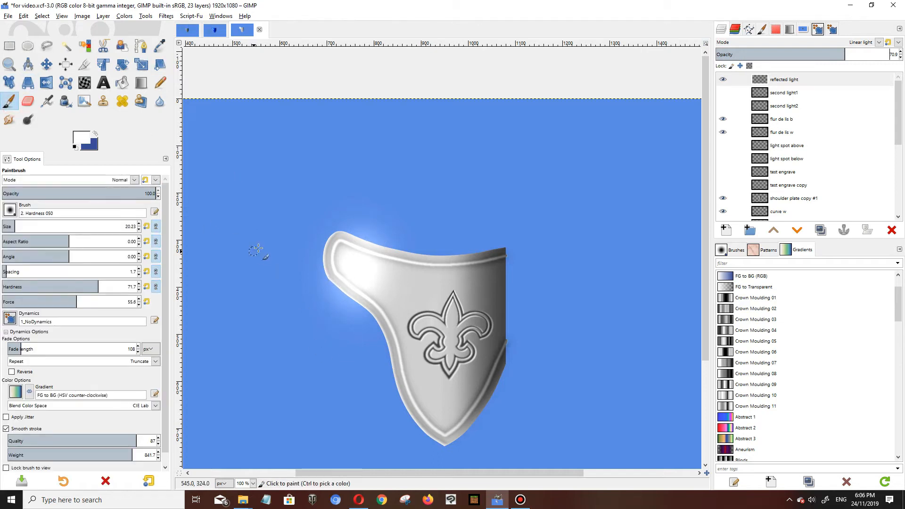
pyautogui.moveTo(363, 167)
pyautogui.mouseDown()
pyautogui.moveTo(347, 206)
pyautogui.moveTo(361, 164)
pyautogui.moveTo(337, 206)
pyautogui.mouseUp()
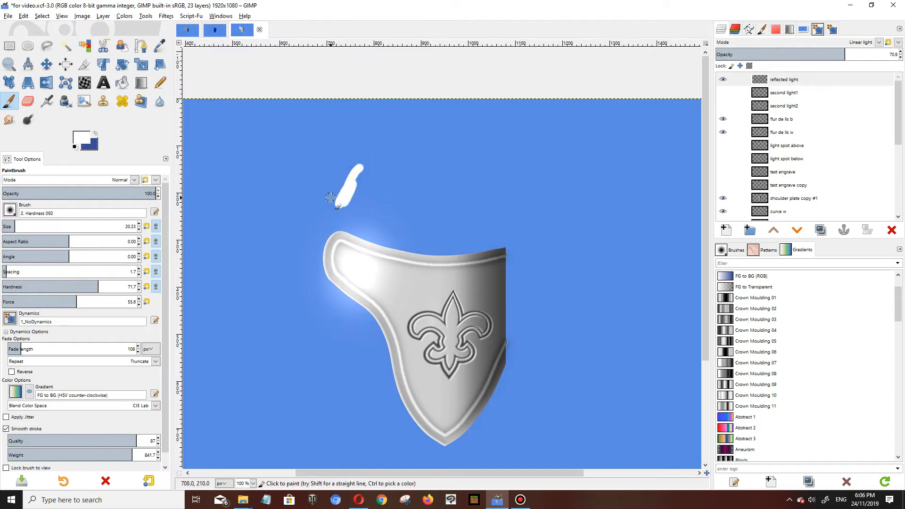
pyautogui.hotkey('ctrl', 'z')
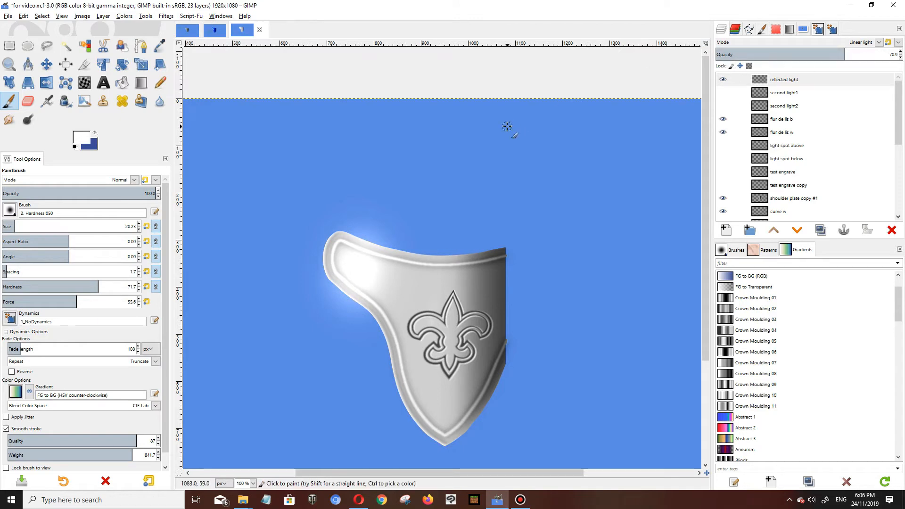
# - Hide the reflected light layer and create a new transparent layer named gloss above it
pyautogui.click(723, 80)
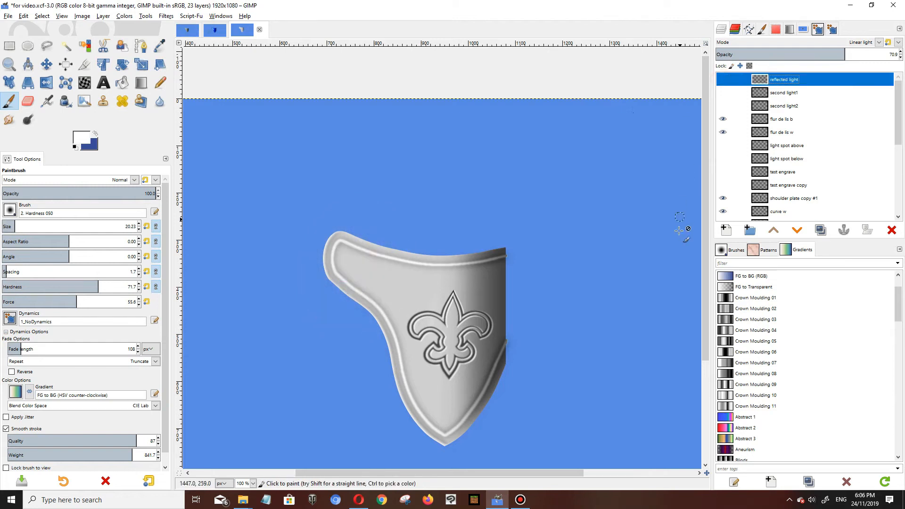
pyautogui.click(724, 230)
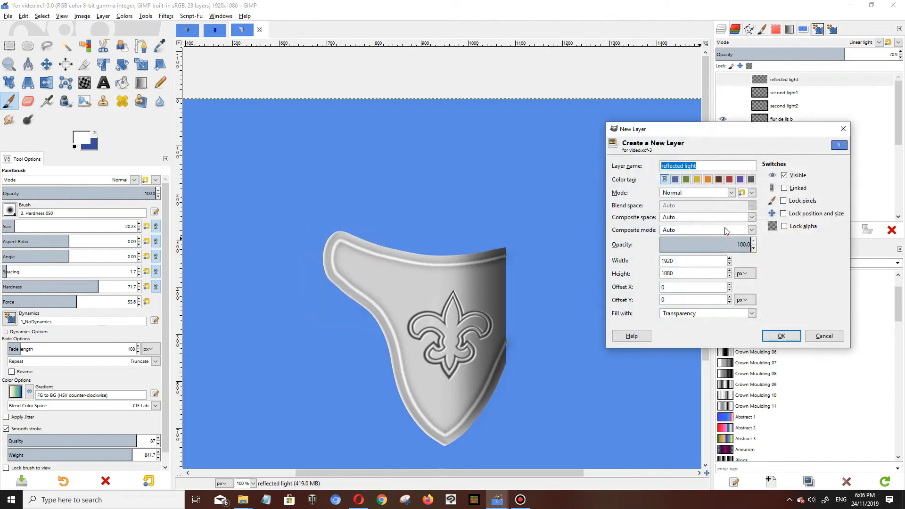
pyautogui.write('glo')
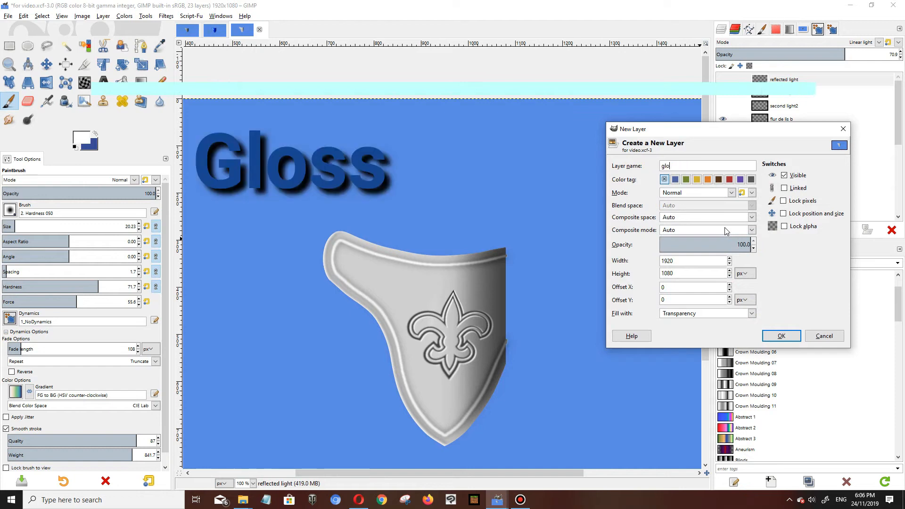
pyautogui.write('ss')
pyautogui.press('Return')
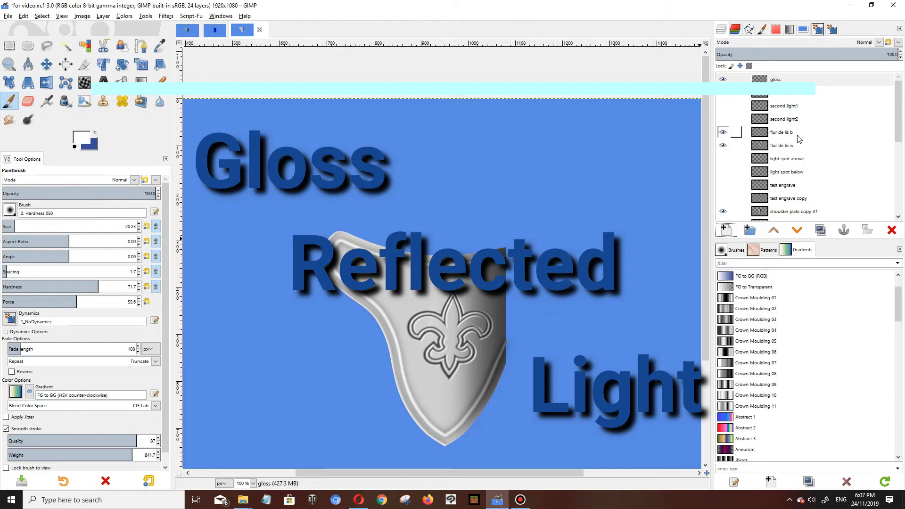
pyautogui.click(790, 80)
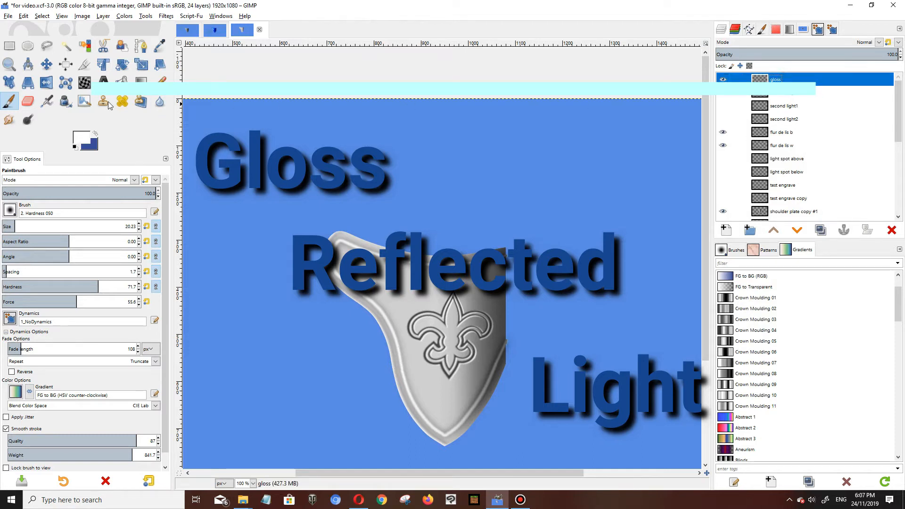
# - Draw a narrow vertical elliptical selection about 35 × 118 px across the plate's arm and fill it with white on the gloss layer
pyautogui.click(28, 46)
pyautogui.moveTo(362, 258); pyautogui.dragTo(378, 303)
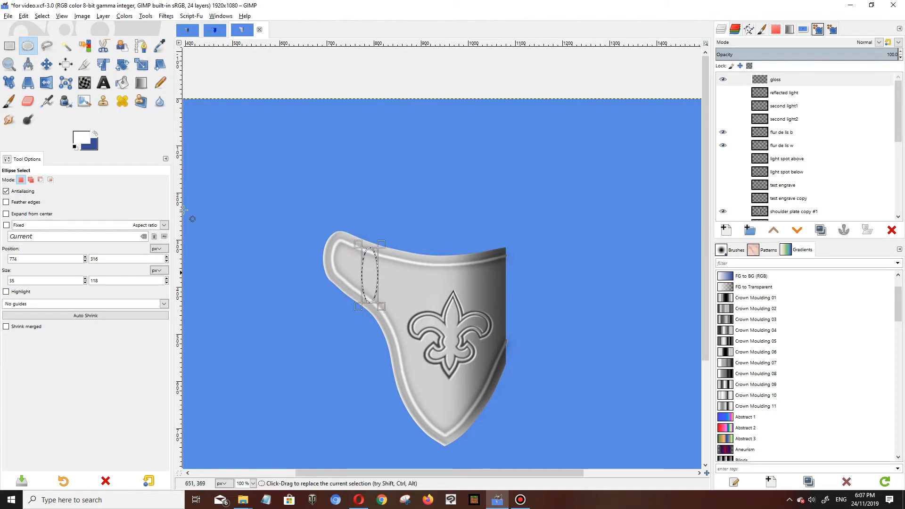
pyautogui.click(123, 85)
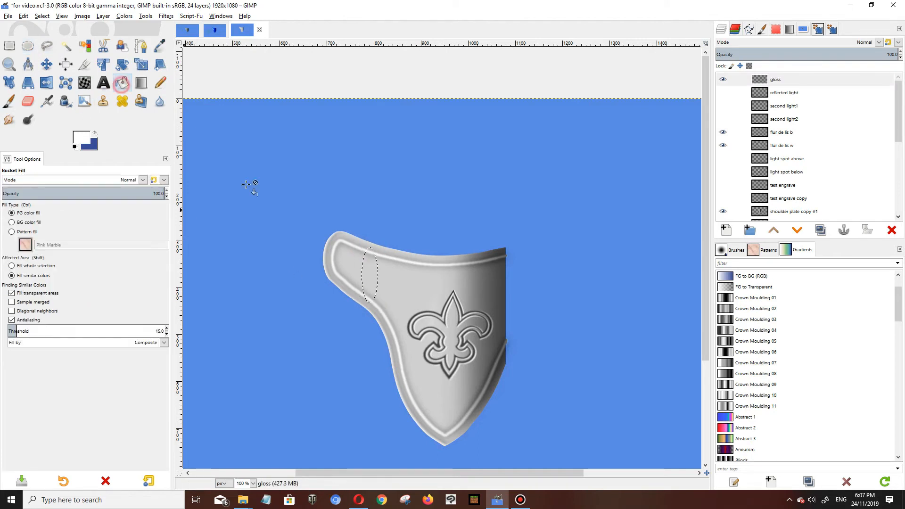
pyautogui.click(375, 285)
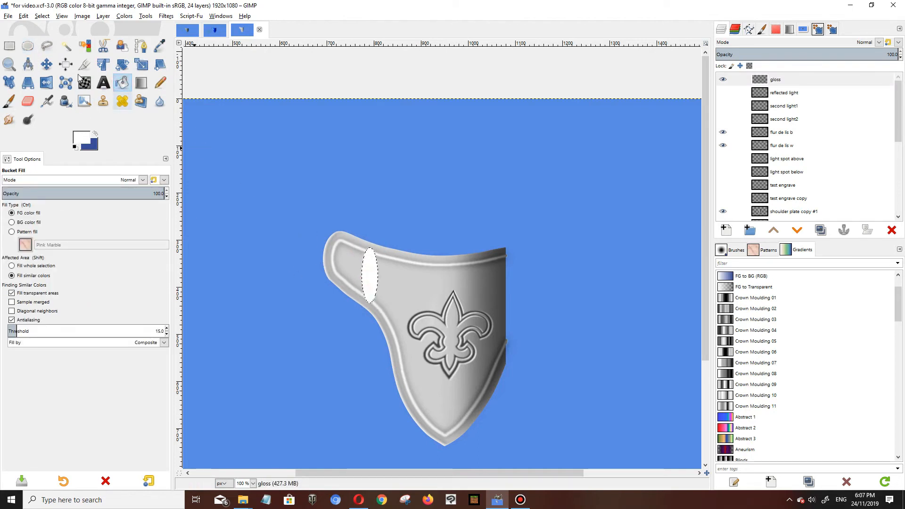
# - Crop the gloss layer to its content and clear the elliptical selection
pyautogui.click(104, 16)
pyautogui.click(150, 178)
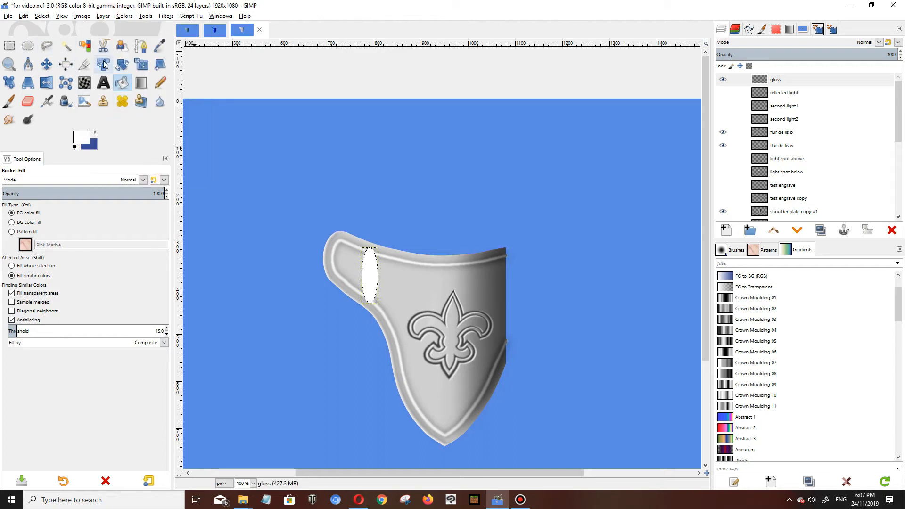
pyautogui.click(44, 16)
pyautogui.click(52, 37)
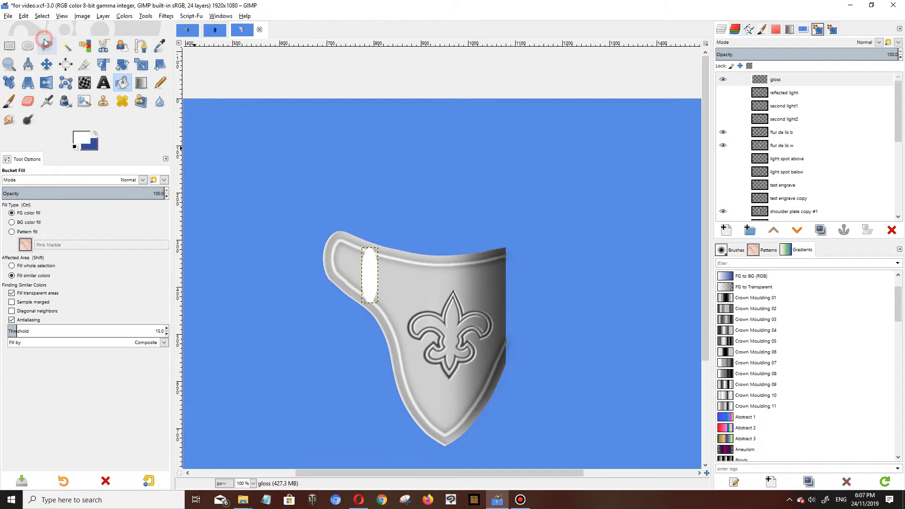
# - Rotate the white ellipse slightly clockwise to follow the arm's slant, and expand the gloss layer to the image size
pyautogui.click(121, 65)
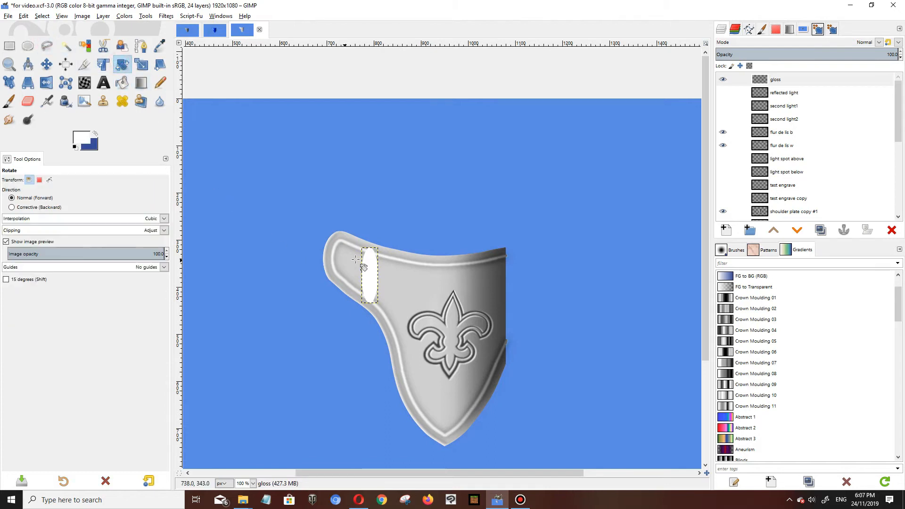
pyautogui.moveTo(369, 255); pyautogui.dragTo(382, 261)
pyautogui.press('Return')
pyautogui.click(103, 15)
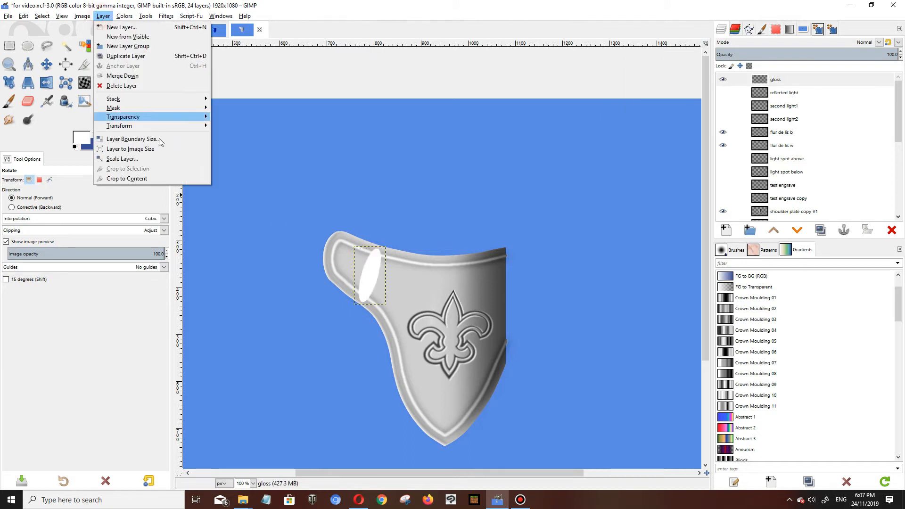
pyautogui.click(162, 149)
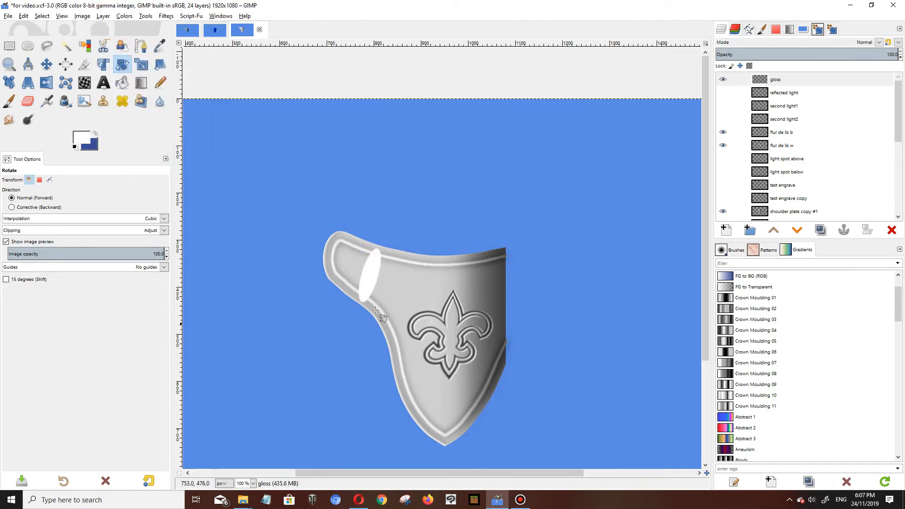
# - Duplicate the gloss layer and shift the copy slightly left and up, keeping the copy above the original in the layer stack
pyautogui.click(829, 80)
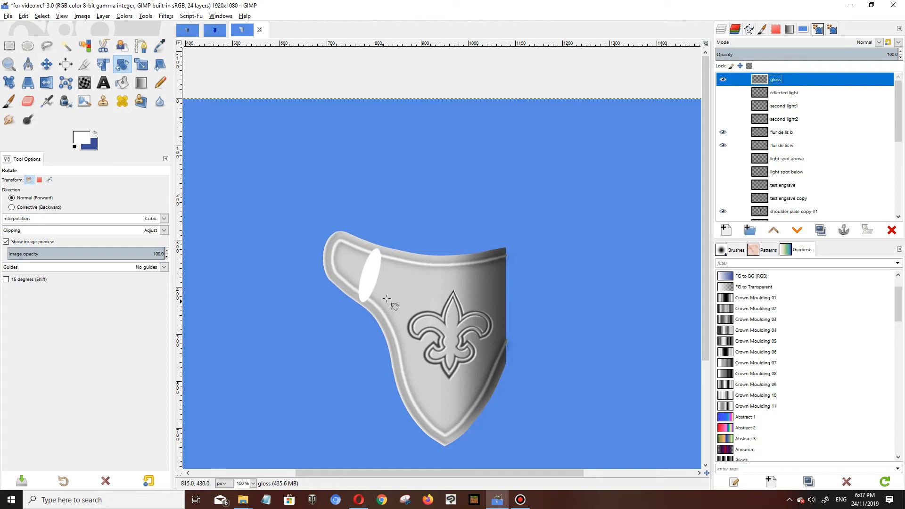
pyautogui.click(821, 231)
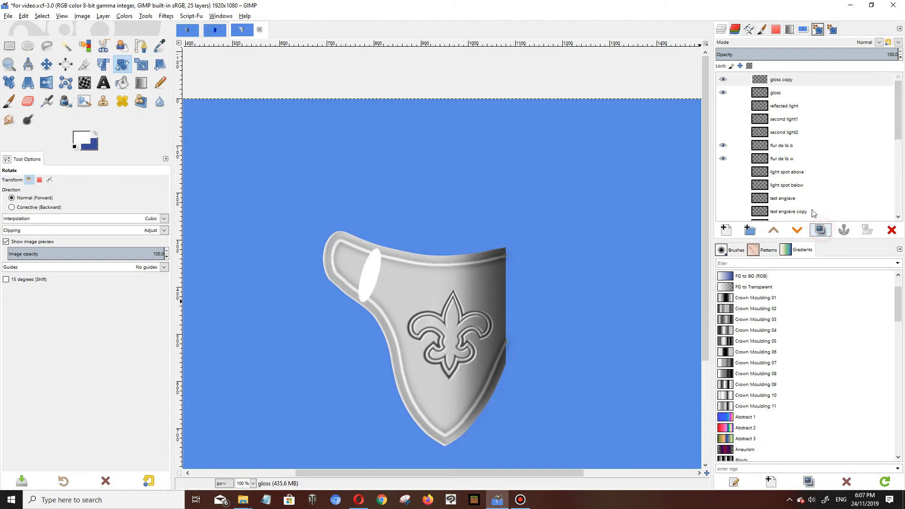
pyautogui.moveTo(794, 84); pyautogui.dragTo(788, 96)
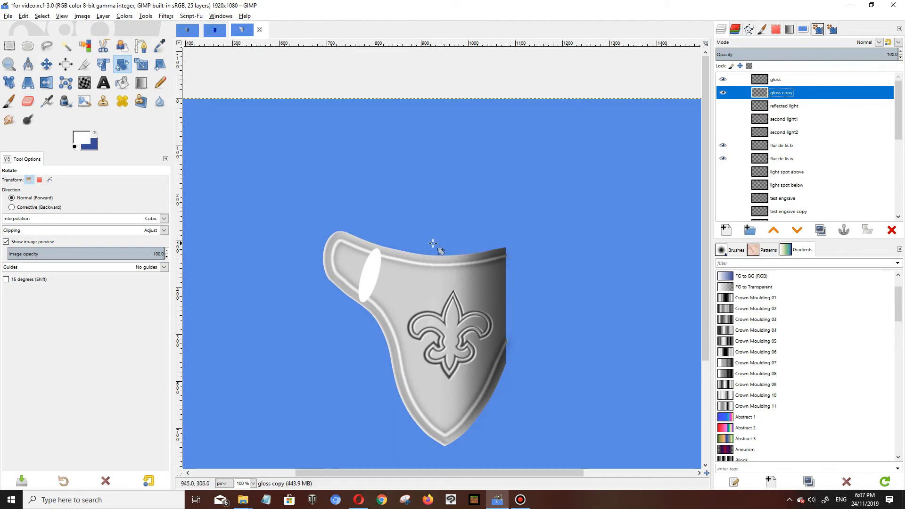
pyautogui.click(44, 66)
pyautogui.moveTo(373, 275); pyautogui.dragTo(366, 272)
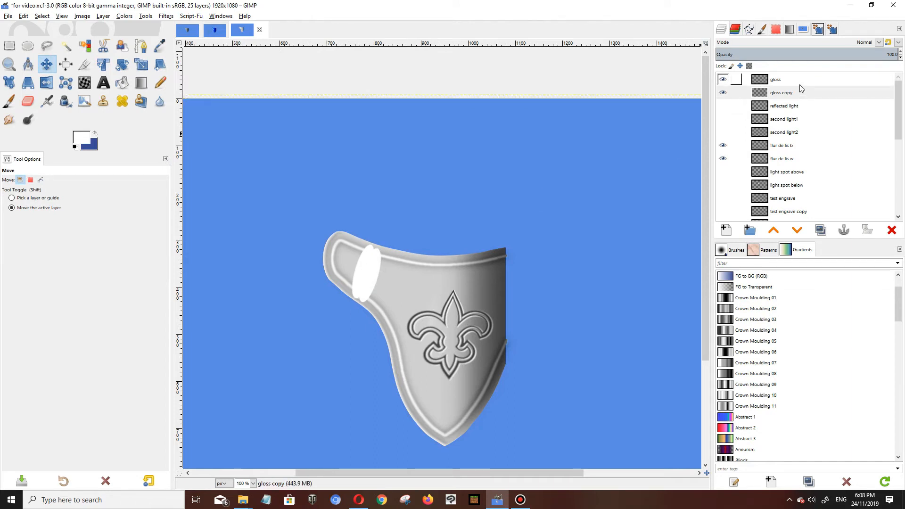
pyautogui.moveTo(781, 93); pyautogui.dragTo(783, 81)
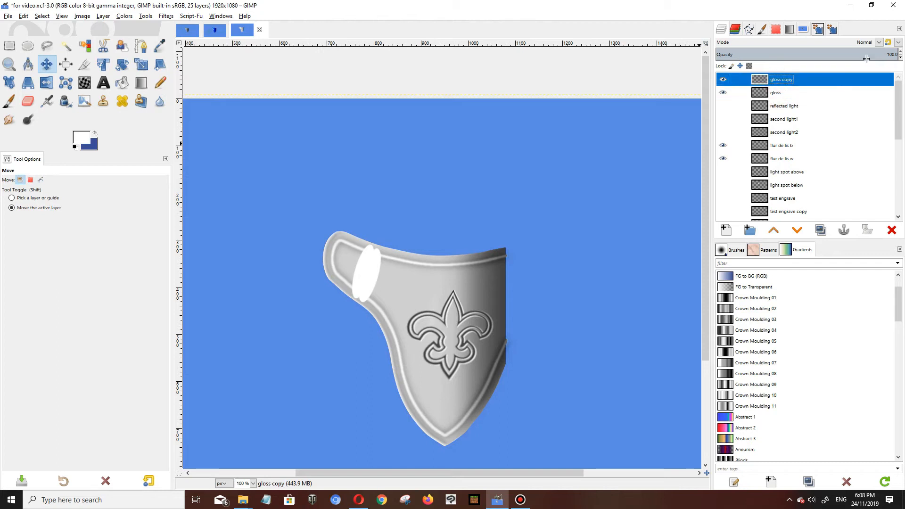
# - Set the gloss copy layer's blend mode to Vivid light and its opacity to about 86.3
pyautogui.click(879, 43)
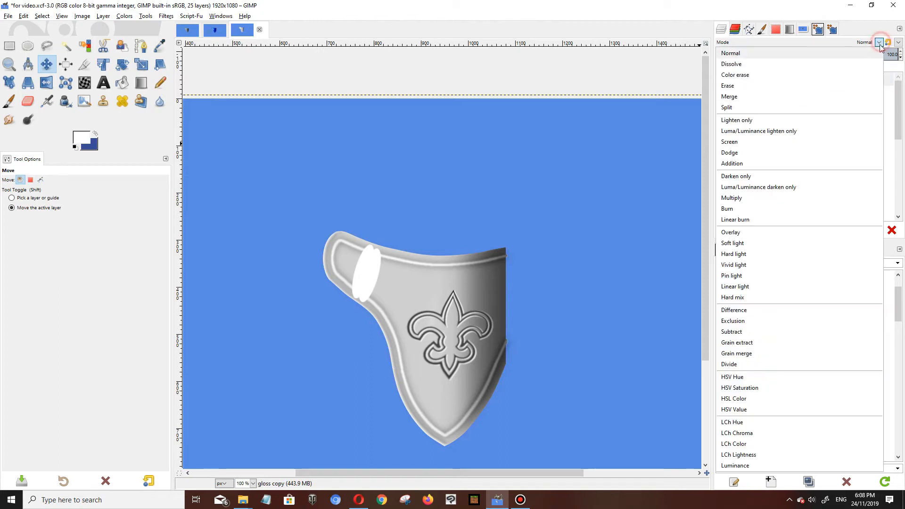
pyautogui.click(779, 269)
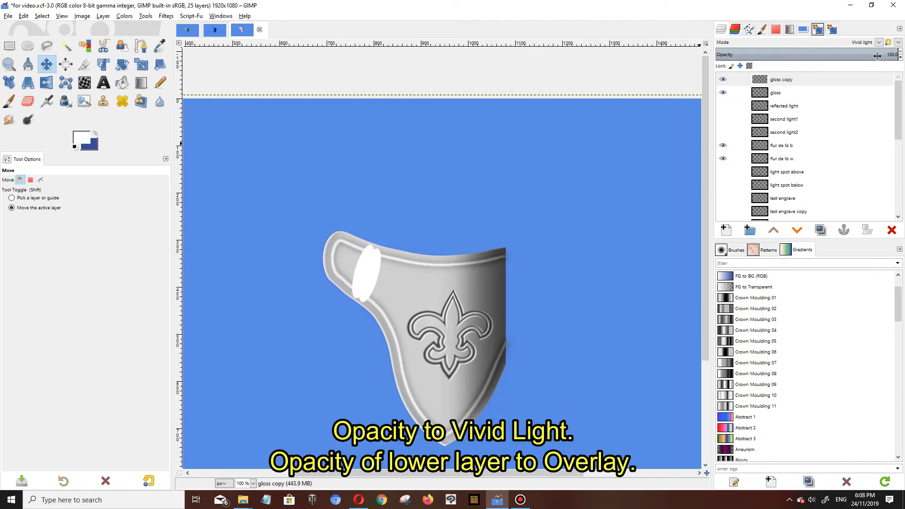
pyautogui.moveTo(881, 55)
pyautogui.mouseDown()
pyautogui.moveTo(852, 55)
pyautogui.moveTo(881, 52)
pyautogui.mouseUp()
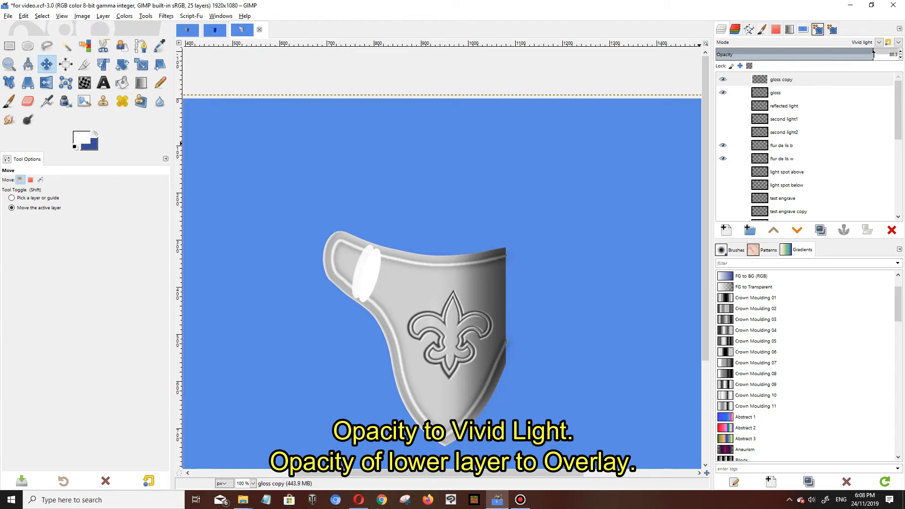
# - Set the gloss layer to Overlay at about 41.0 opacity and reposition its ellipse to peek out just right of the gloss copy
pyautogui.click(797, 92)
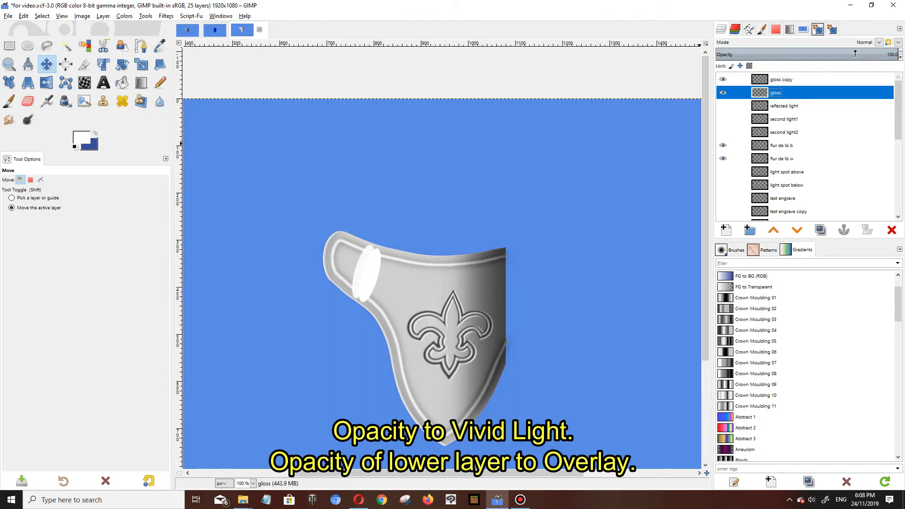
pyautogui.click(878, 44)
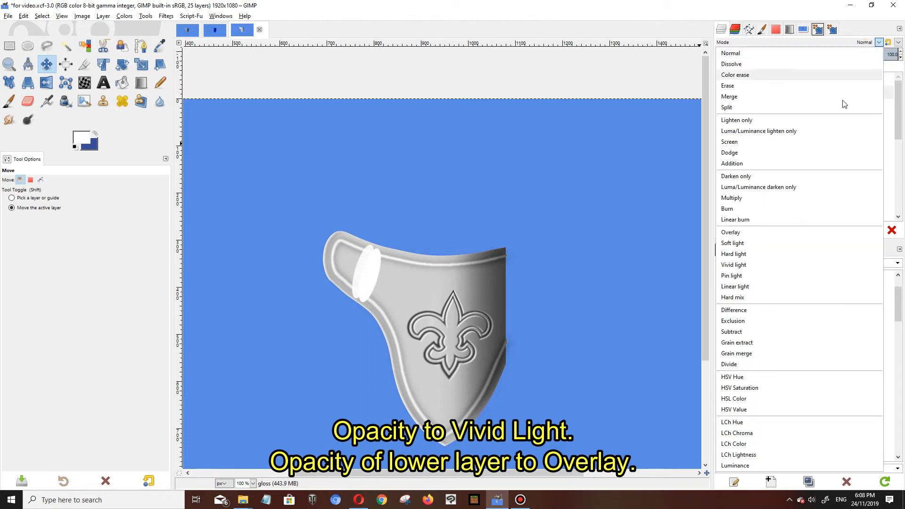
pyautogui.click(791, 235)
pyautogui.moveTo(881, 54); pyautogui.dragTo(803, 54)
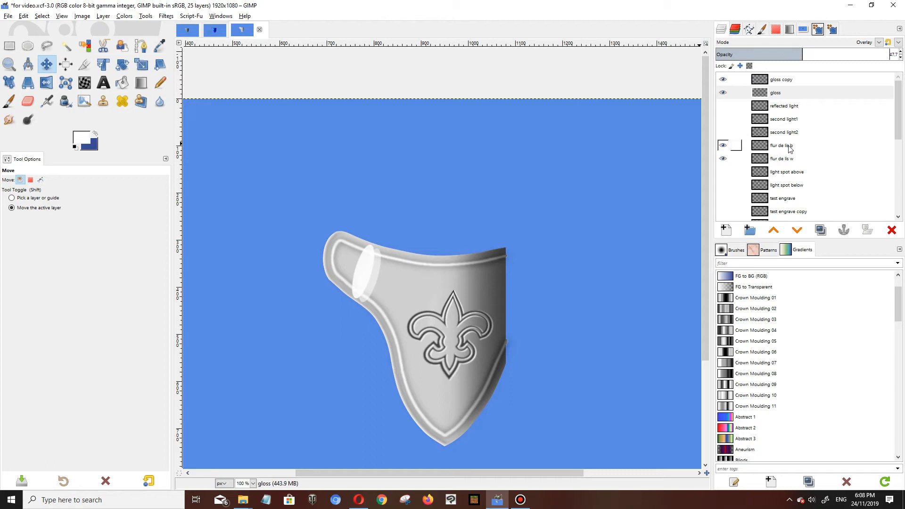
pyautogui.moveTo(802, 51); pyautogui.dragTo(791, 52)
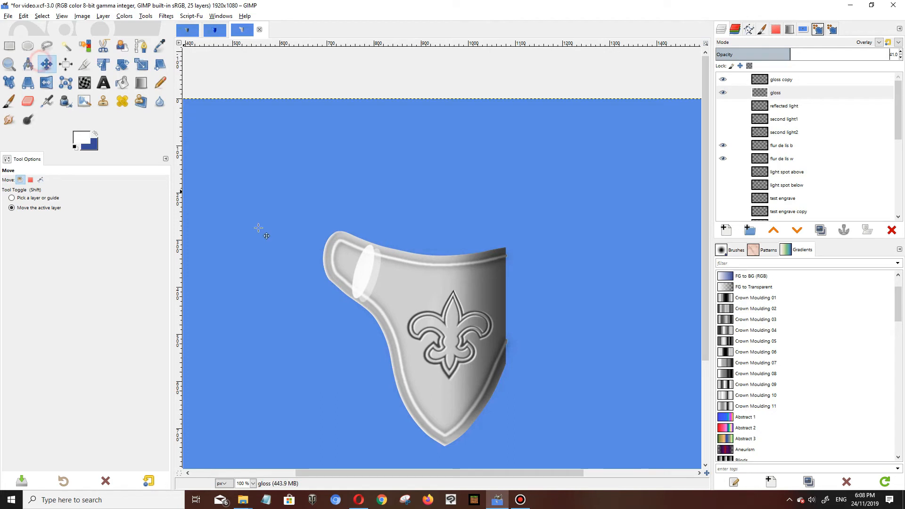
pyautogui.moveTo(375, 271); pyautogui.dragTo(386, 278)
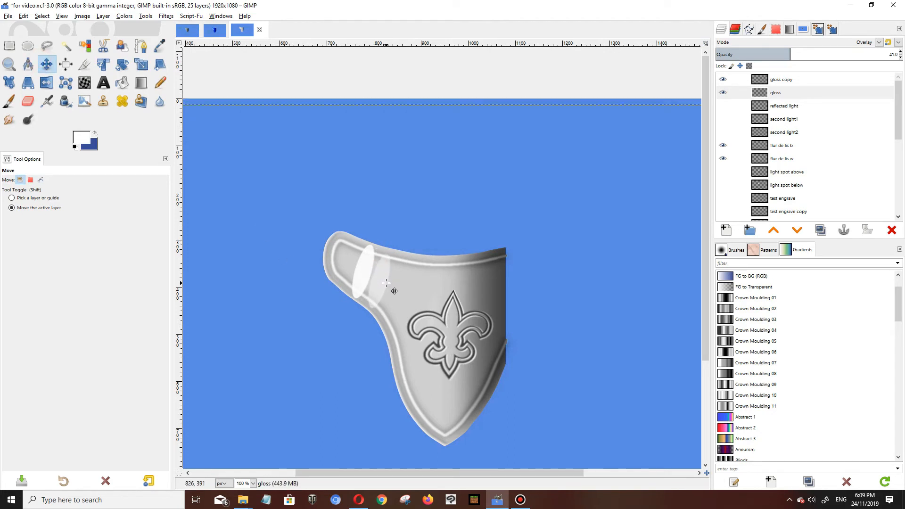
pyautogui.moveTo(380, 284); pyautogui.dragTo(371, 277)
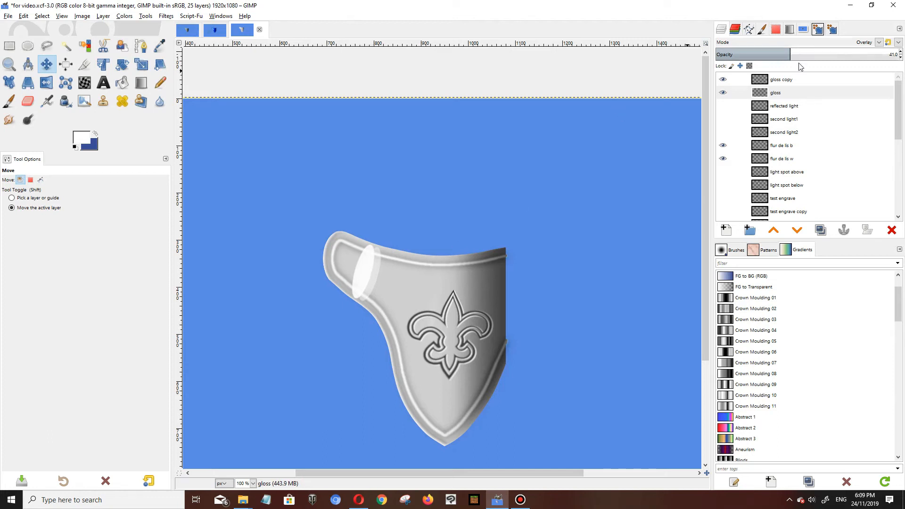
# - Apply a Gaussian Blur of 1.50 in both X and Y to the gloss copy layer
pyautogui.click(796, 79)
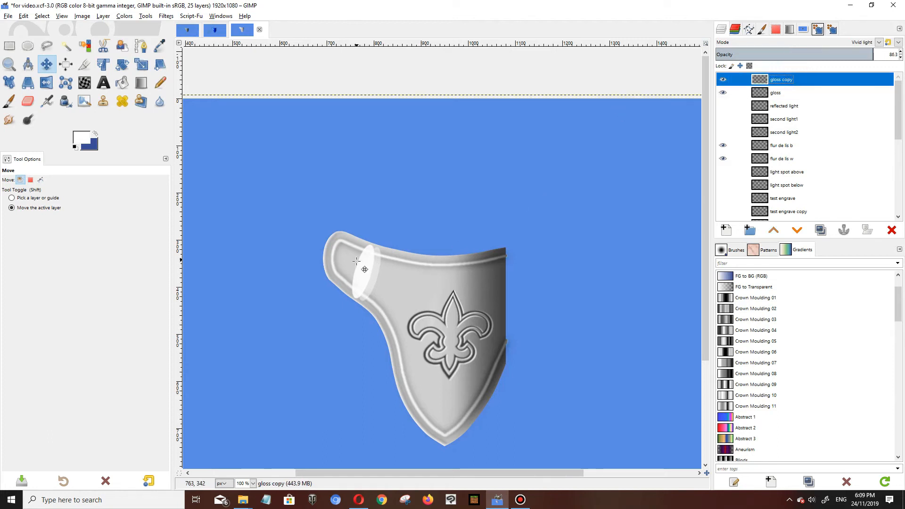
pyautogui.click(161, 19)
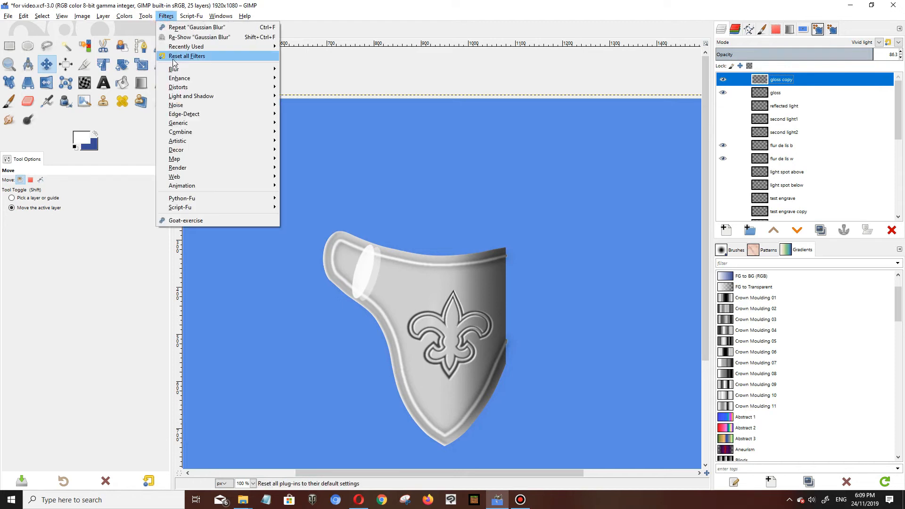
pyautogui.moveTo(174, 69)
pyautogui.click(286, 71)
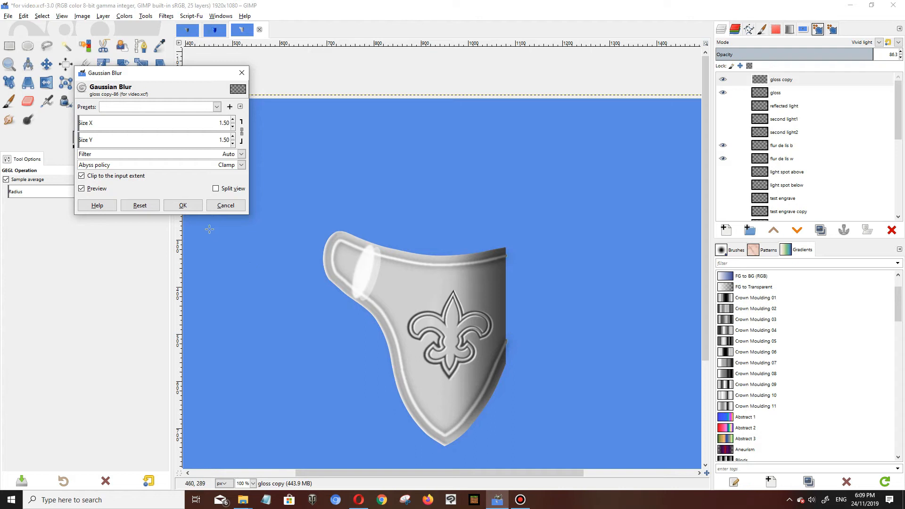
pyautogui.click(191, 208)
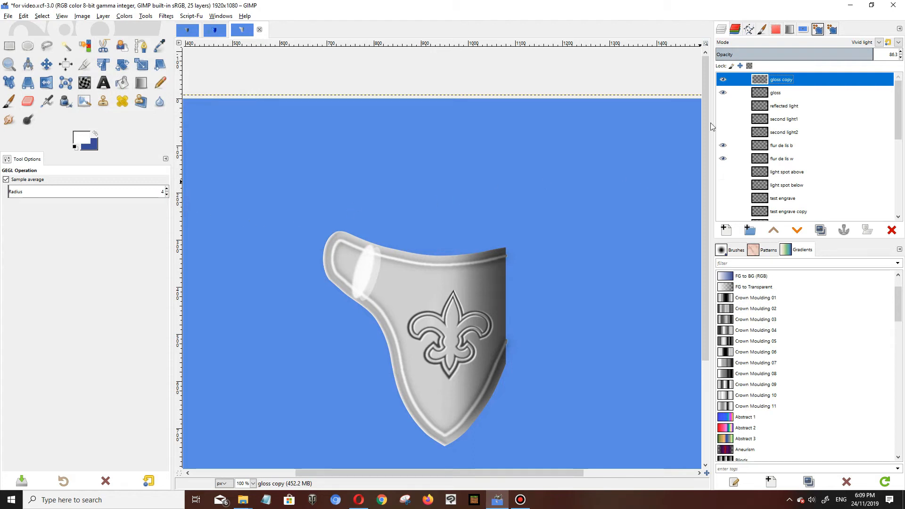
# - Briefly show the reflected light layer to compare it with the gloss, and link the gloss copy and gloss layers together
pyautogui.click(724, 107)
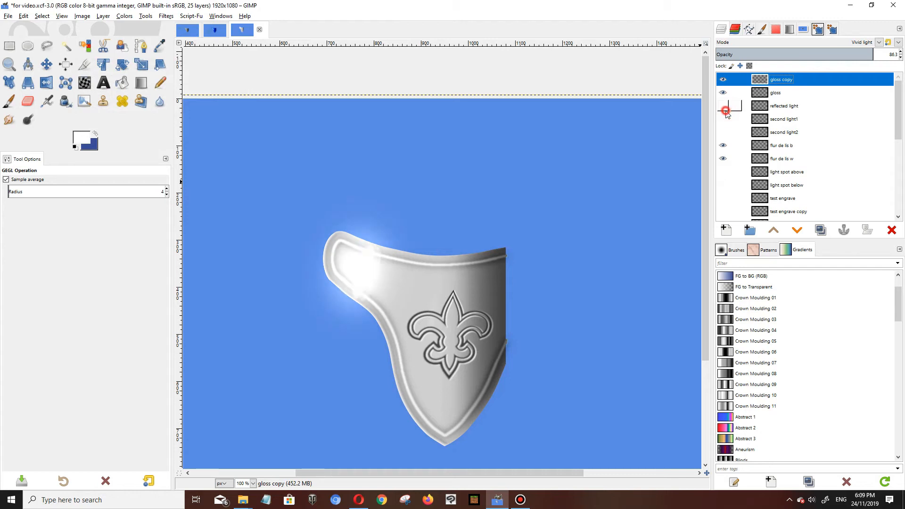
pyautogui.click(724, 107)
pyautogui.click(736, 80)
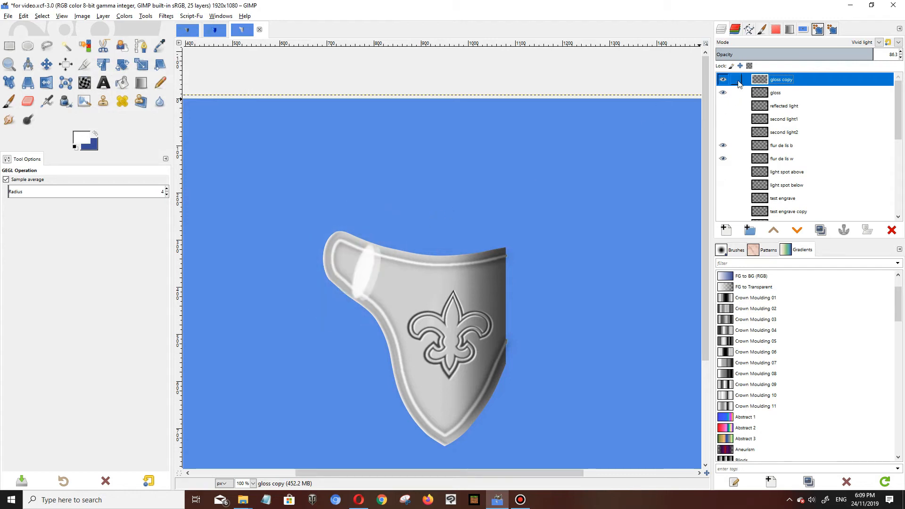
pyautogui.click(735, 93)
# - Show the reflected light layer and move the linked gloss ellipses right and down, clear of the arm's bright glow
pyautogui.click(46, 65)
pyautogui.moveTo(368, 268); pyautogui.dragTo(382, 273)
pyautogui.click(724, 107)
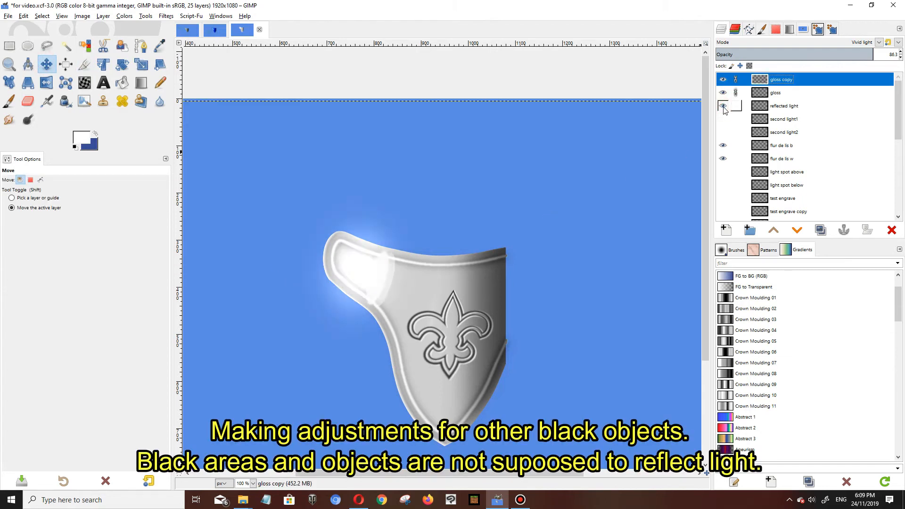
pyautogui.moveTo(385, 284); pyautogui.dragTo(402, 295)
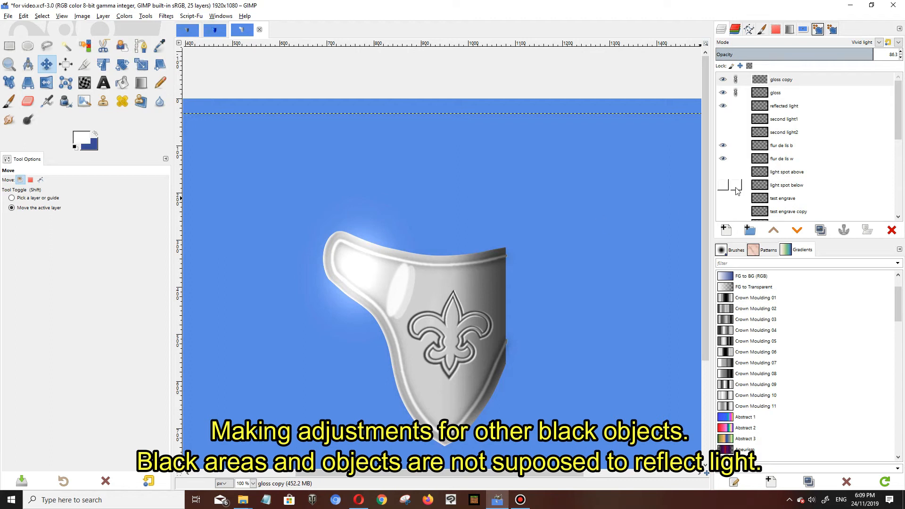
# - Show the test engrave and test engrave copy layers
pyautogui.scroll(-1, 731, 186)
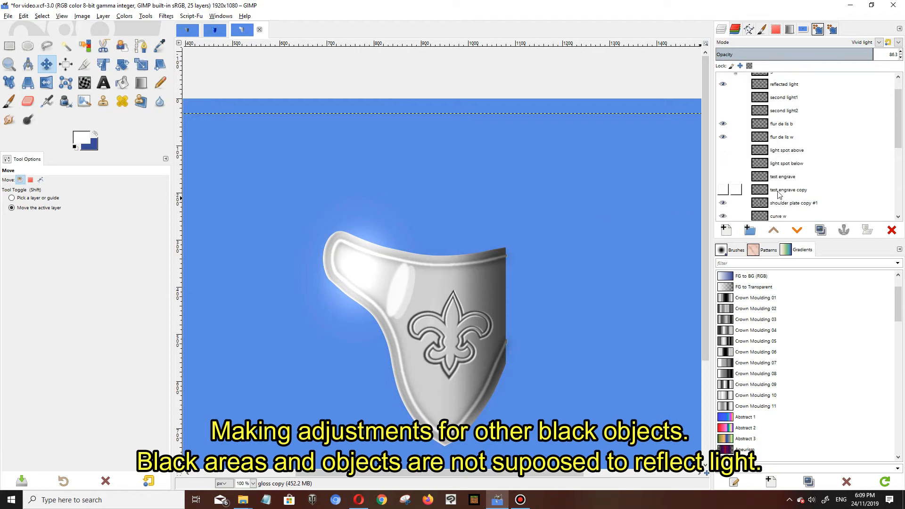
pyautogui.click(724, 177)
pyautogui.click(723, 190)
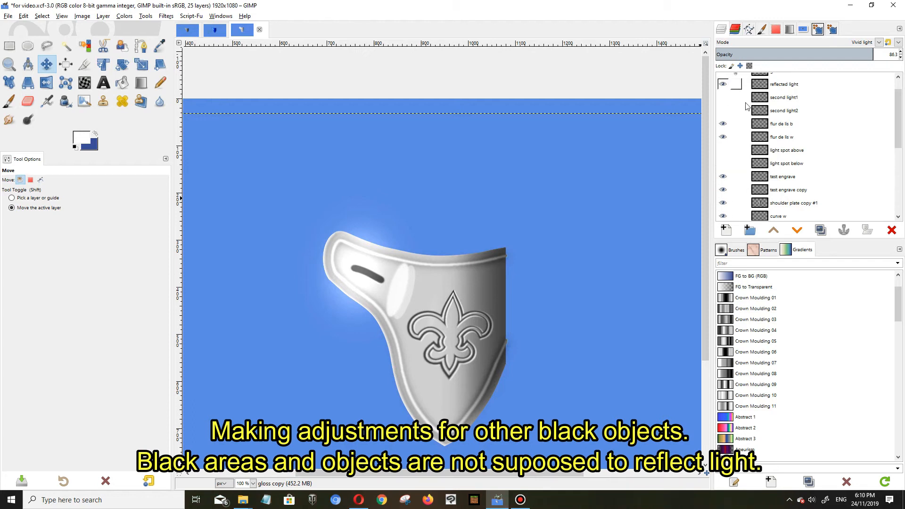
# - Unlink the gloss copy and gloss layers, and link the test engrave copy layer
pyautogui.scroll(2, 736, 85)
pyautogui.click(737, 80)
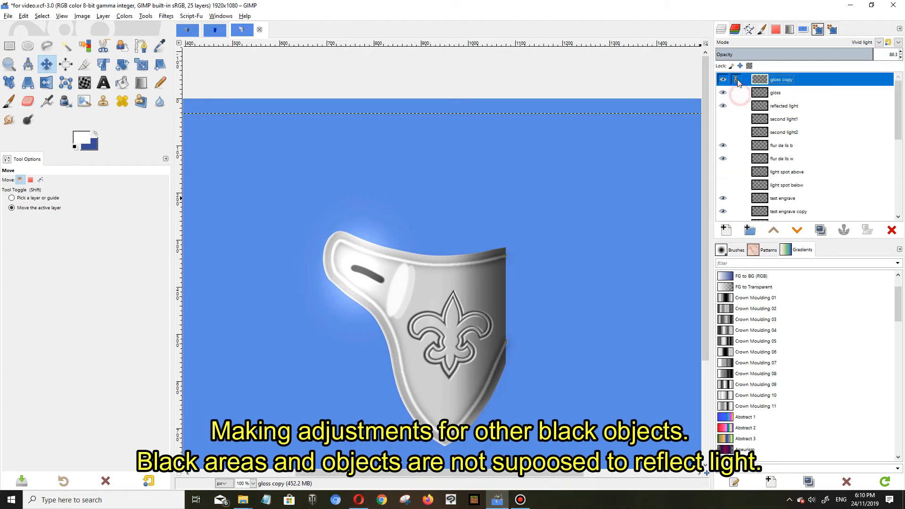
pyautogui.scroll(-3, 739, 142)
pyautogui.click(736, 169)
pyautogui.click(737, 155)
pyautogui.click(737, 155)
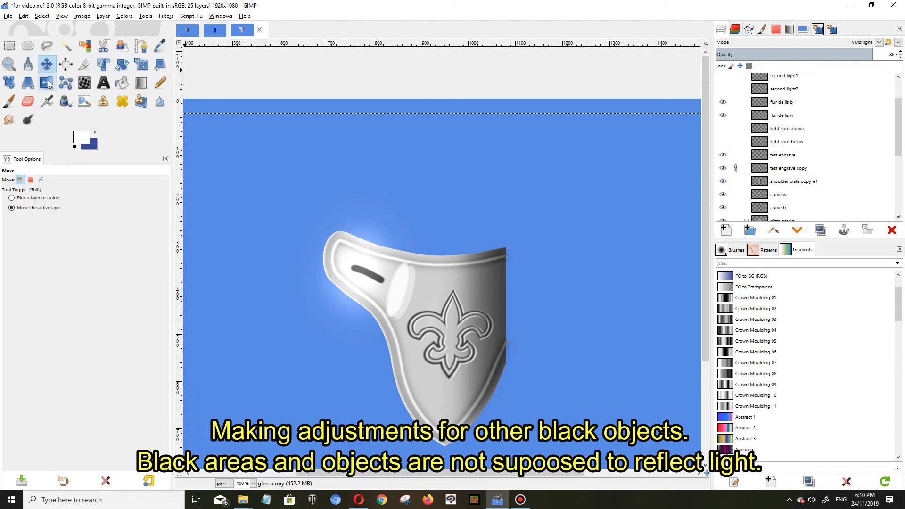
# - Select the test engrave copy layer and nudge it slightly behind the engraved slot on the shoulder arm
pyautogui.moveTo(369, 279); pyautogui.dragTo(372, 278)
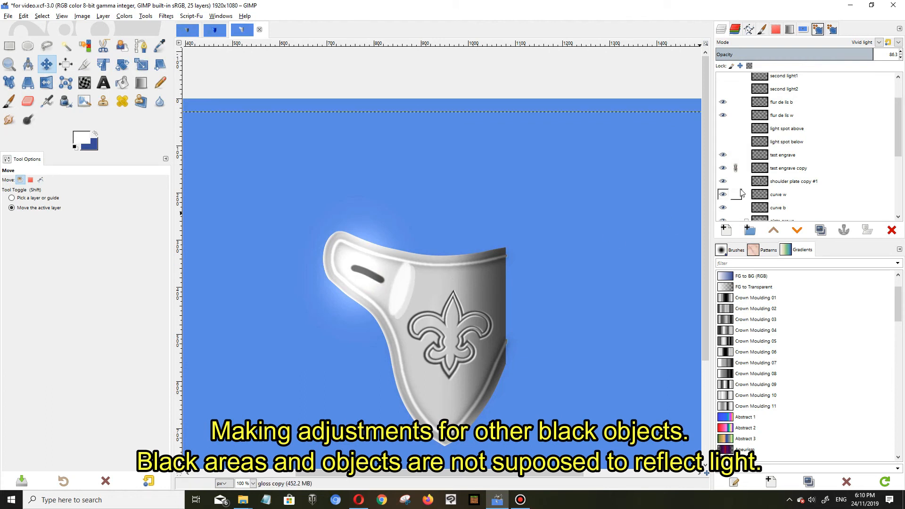
pyautogui.click(785, 181)
pyautogui.click(786, 171)
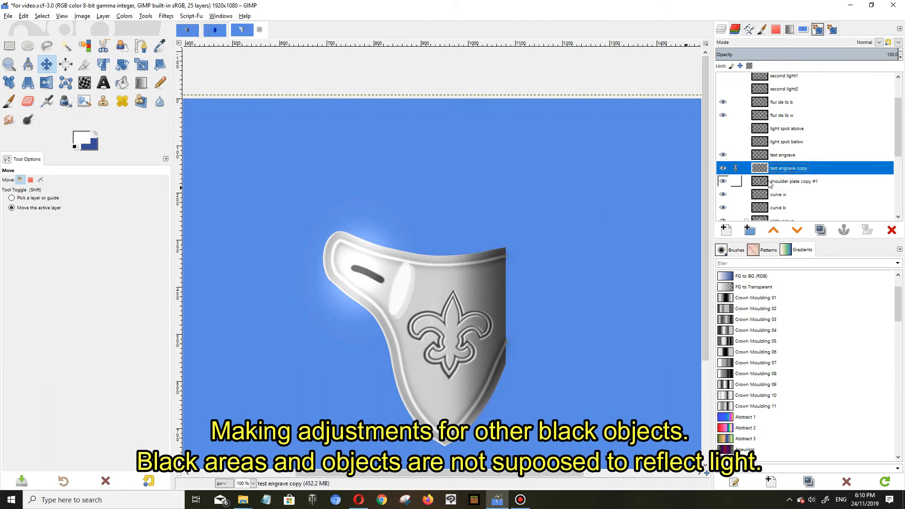
pyautogui.moveTo(373, 278); pyautogui.dragTo(373, 279)
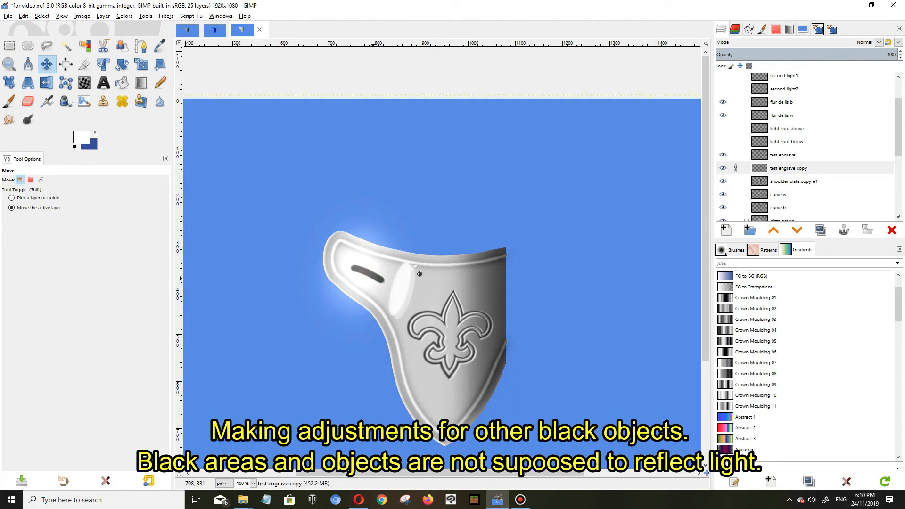
# - Move the test engrave copy layer alone about 6 px left and 2 px down, offsetting it from the test engrave slot
pyautogui.click(736, 155)
pyautogui.scroll(2, 451, 254)
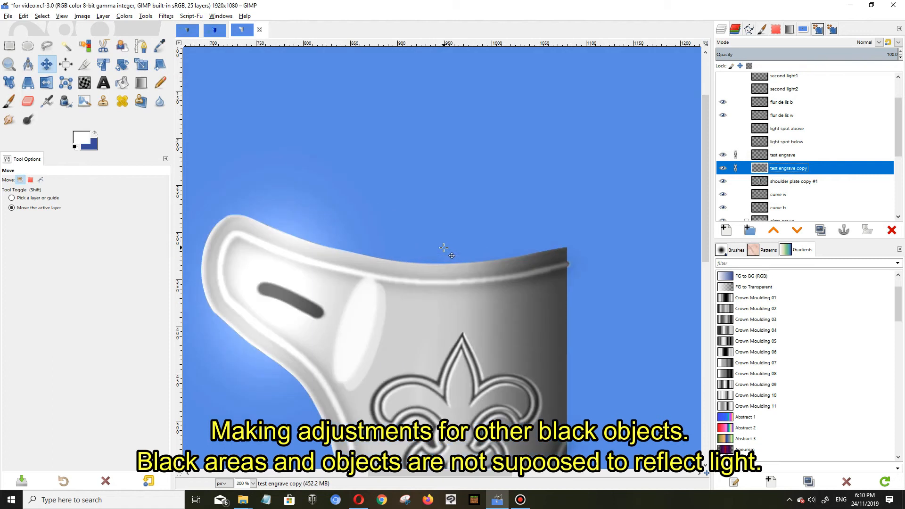
pyautogui.click(736, 155)
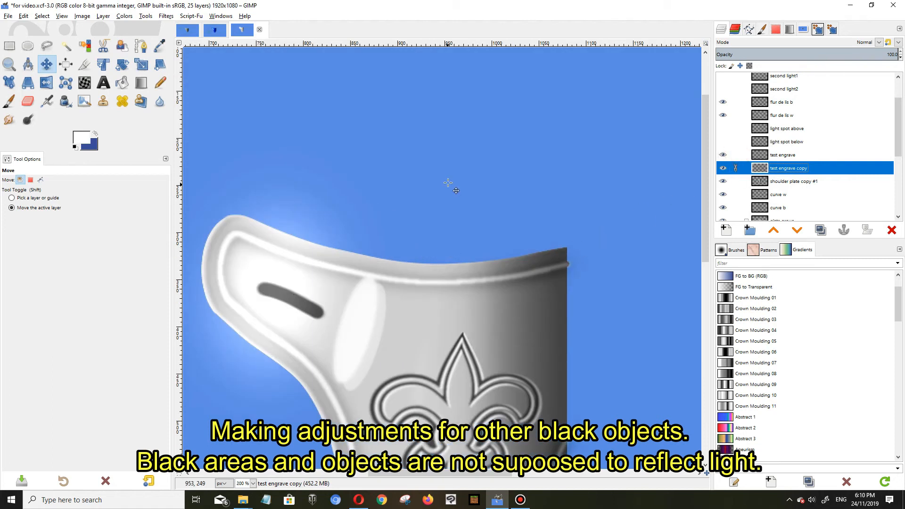
pyautogui.click(724, 169)
pyautogui.click(723, 169)
pyautogui.moveTo(286, 302); pyautogui.dragTo(284, 303)
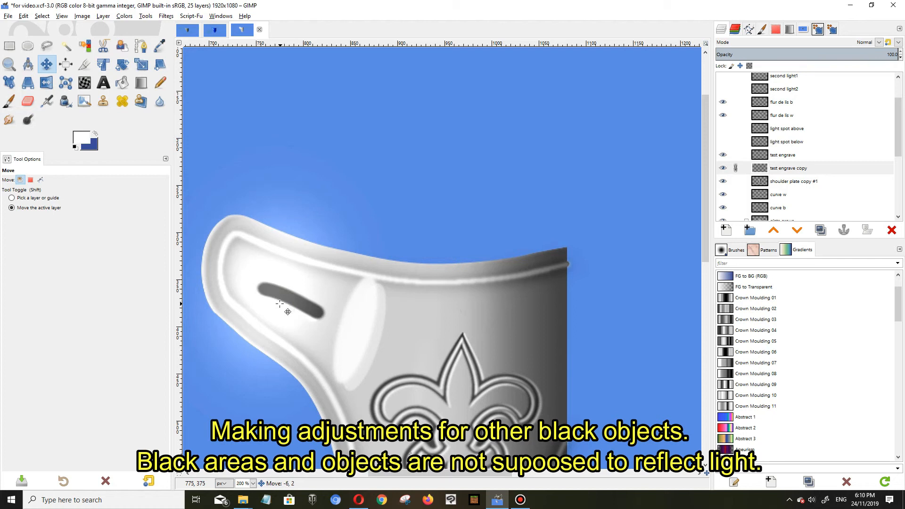
pyautogui.moveTo(276, 303); pyautogui.dragTo(276, 303)
# - Link the test engrave and test engrave copy layers together
pyautogui.click(735, 156)
pyautogui.click(736, 167)
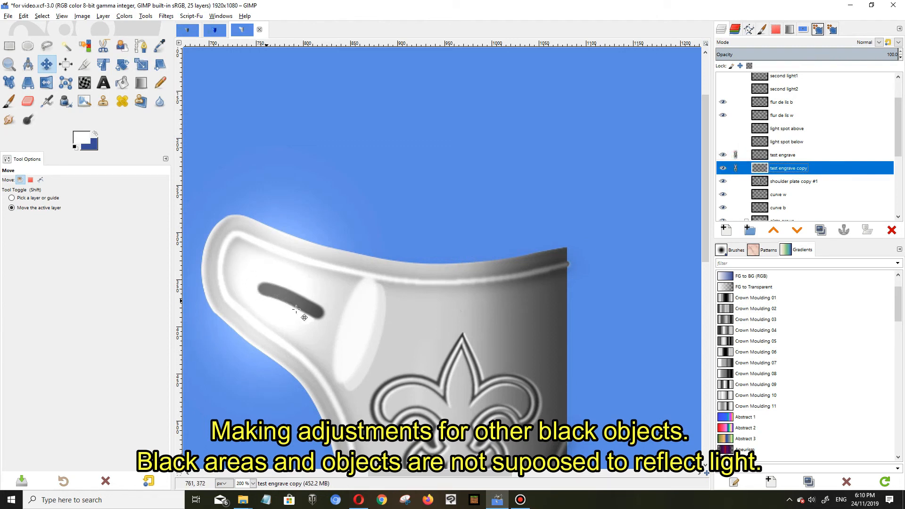
pyautogui.moveTo(335, 329); pyautogui.dragTo(313, 320)
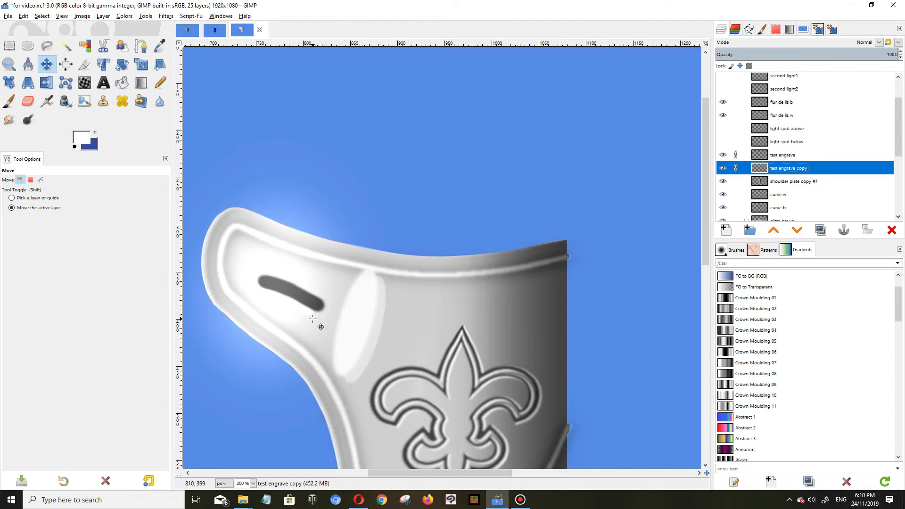
# - Move the test engrave layer to the top of the layer stack, above gloss copy
pyautogui.scroll(5, 313, 319)
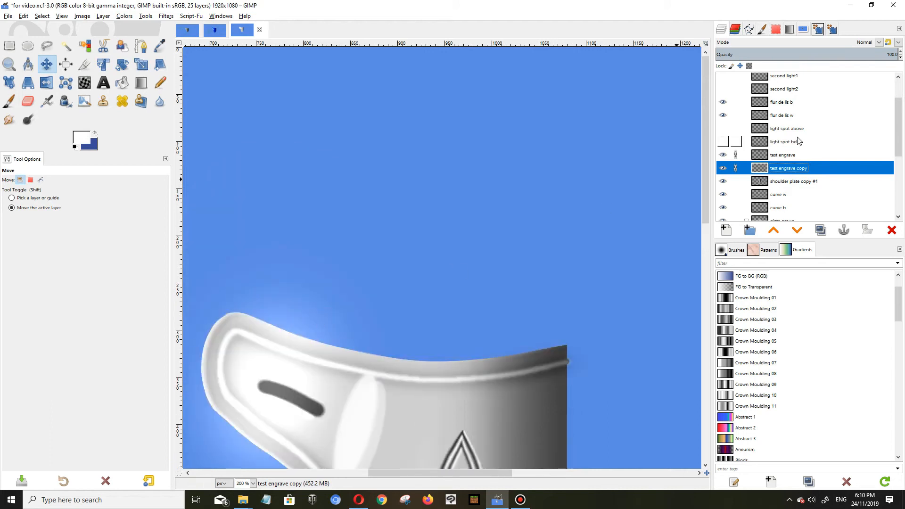
pyautogui.scroll(3, 799, 142)
pyautogui.click(784, 198)
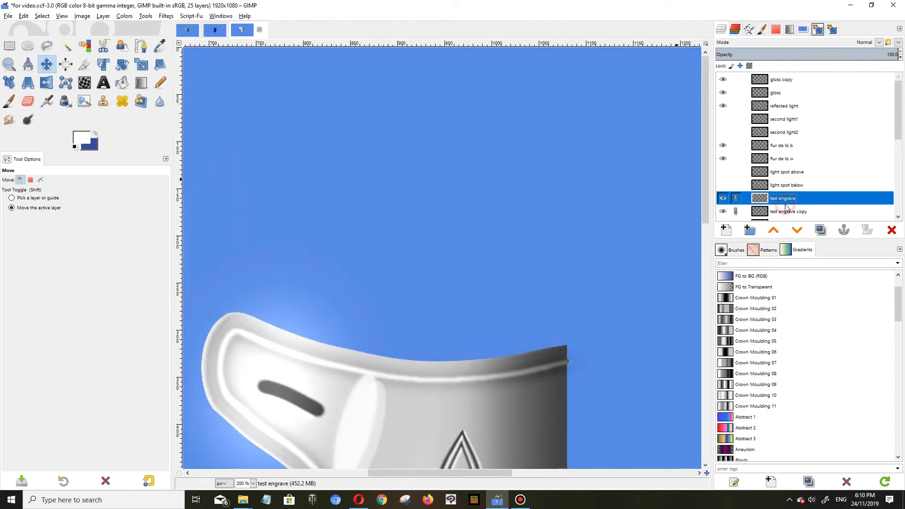
pyautogui.moveTo(789, 198); pyautogui.dragTo(790, 78)
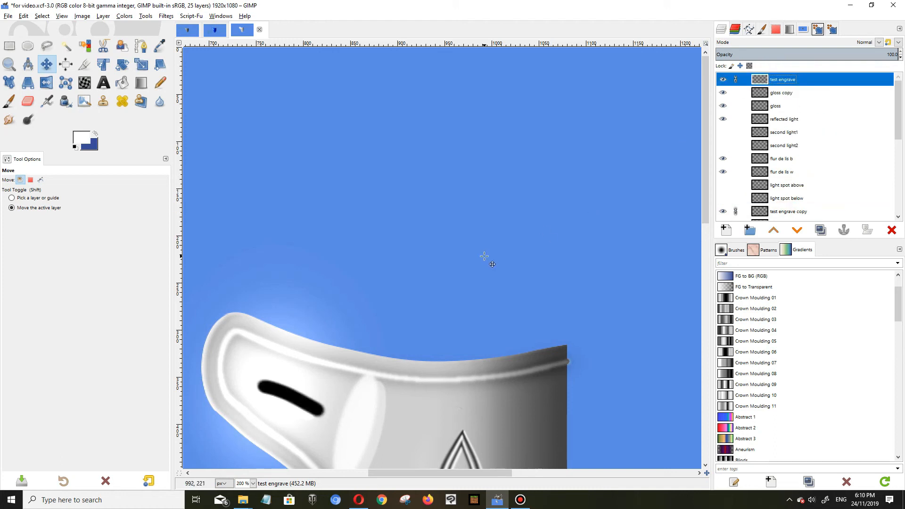
pyautogui.scroll(-5, 492, 264)
pyautogui.scroll(-1, 793, 172)
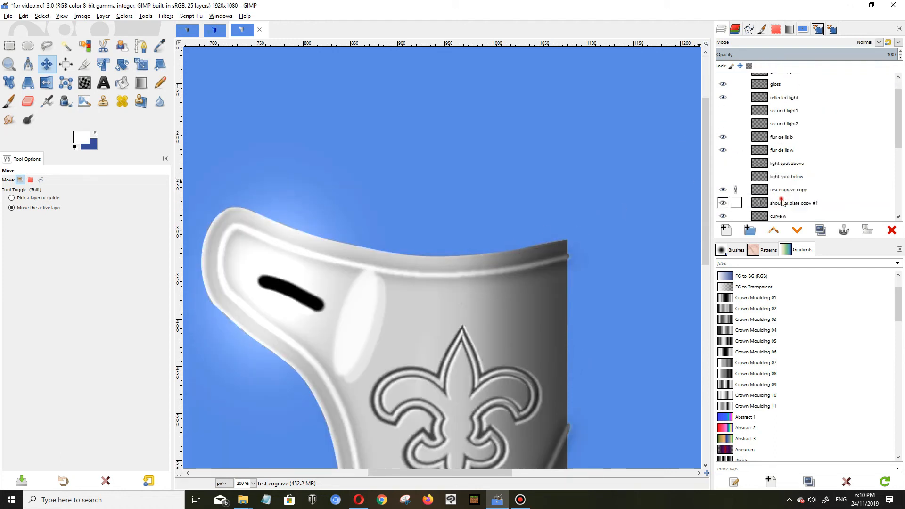
pyautogui.click(785, 203)
pyautogui.moveTo(307, 302); pyautogui.dragTo(314, 300)
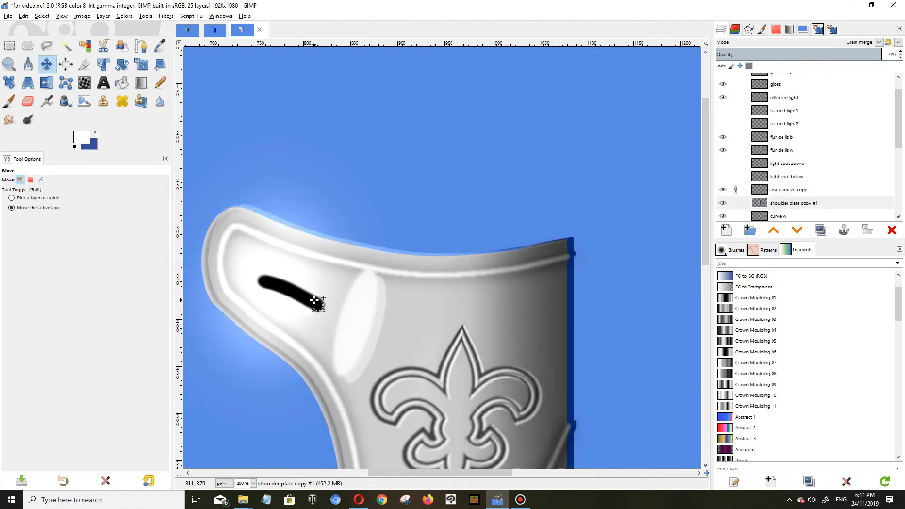
pyautogui.hotkey('ctrl', 'z')
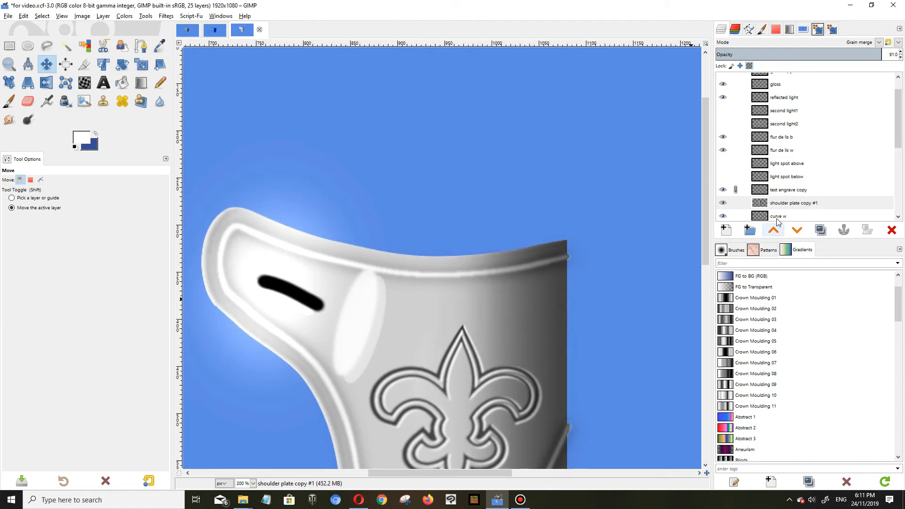
# - Nudge the linked test engrave slot slightly right and up, and toggle the test engrave layer's visibility to compare
pyautogui.click(791, 189)
pyautogui.moveTo(293, 296); pyautogui.dragTo(293, 295)
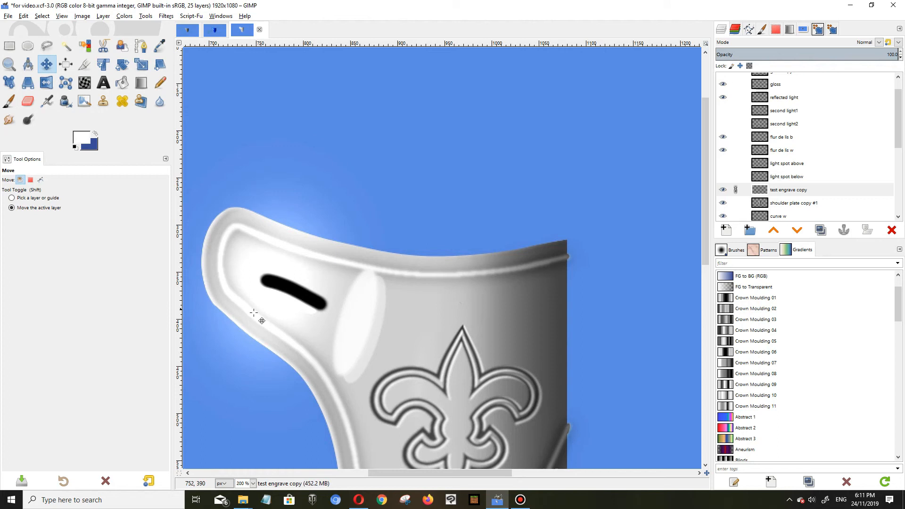
pyautogui.scroll(2, 817, 181)
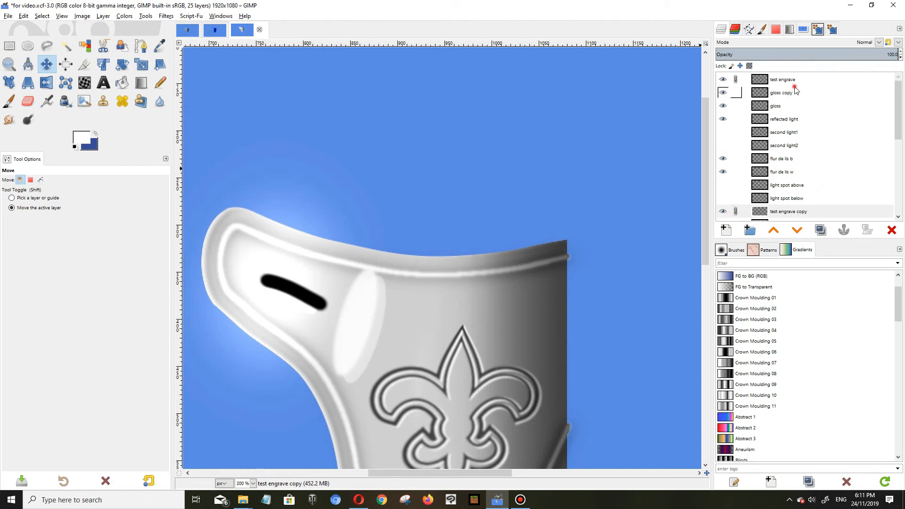
pyautogui.click(794, 78)
pyautogui.click(724, 80)
pyautogui.click(724, 80)
pyautogui.click(724, 80)
pyautogui.click(724, 80)
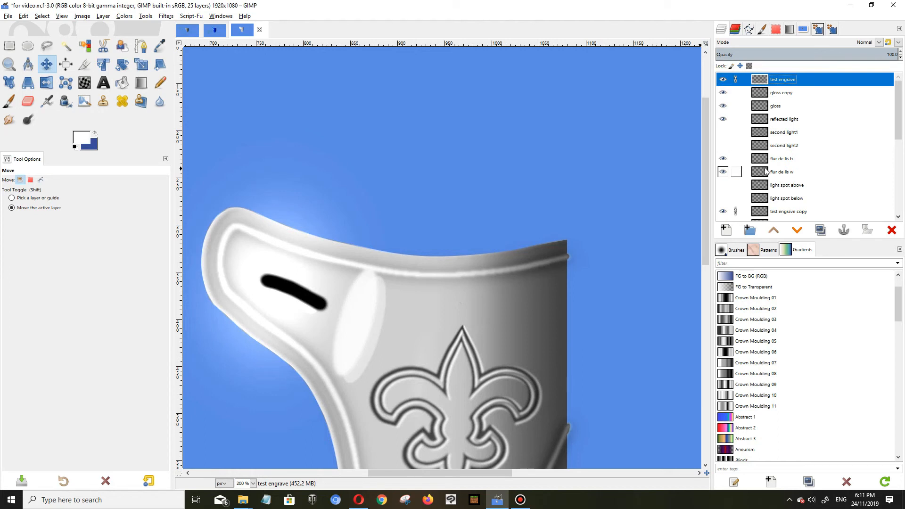
# - Hide and show the shoulder plate layer in the plate group to check what it contributes
pyautogui.scroll(-10, 819, 182)
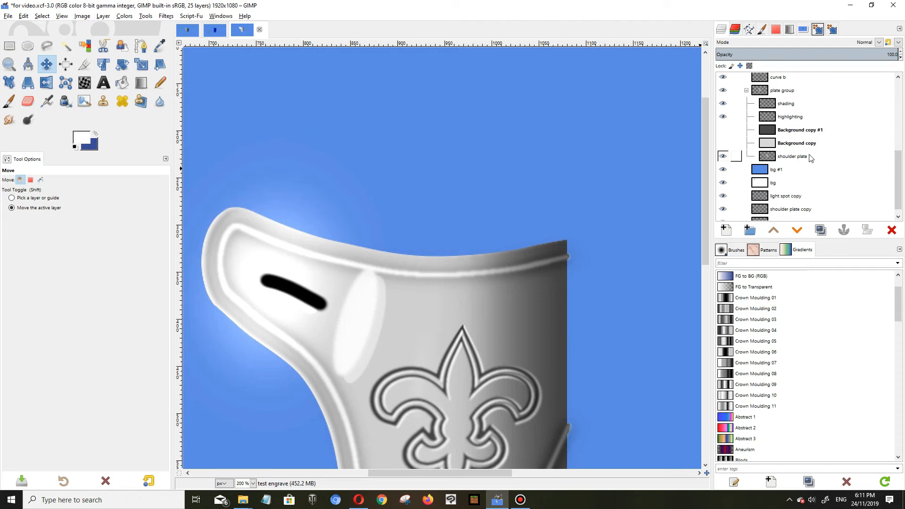
pyautogui.click(739, 160)
pyautogui.click(726, 158)
pyautogui.click(727, 158)
pyautogui.scroll(5, 778, 163)
pyautogui.scroll(3, 778, 163)
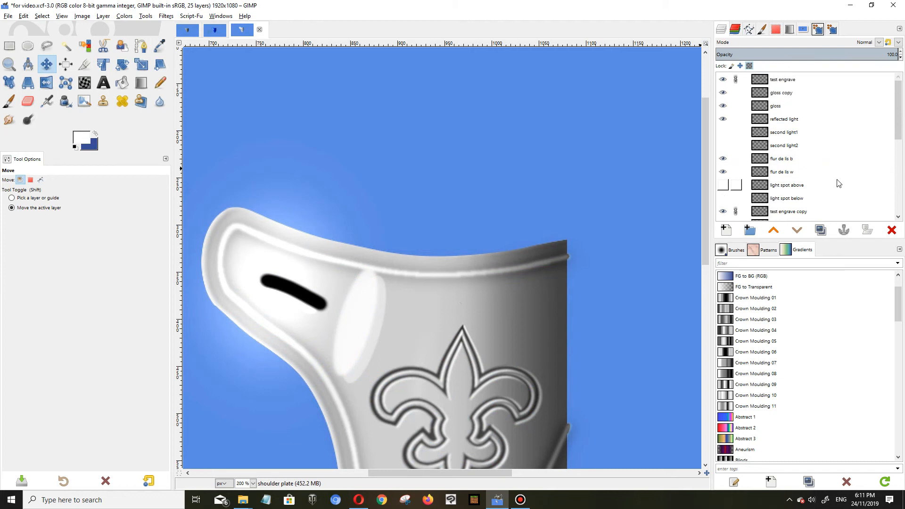
# - Toggle the shoulder plate copy #1 layer off and on to compare the plate with and without its metallic shading
pyautogui.scroll(-3, 779, 158)
pyautogui.click(723, 154)
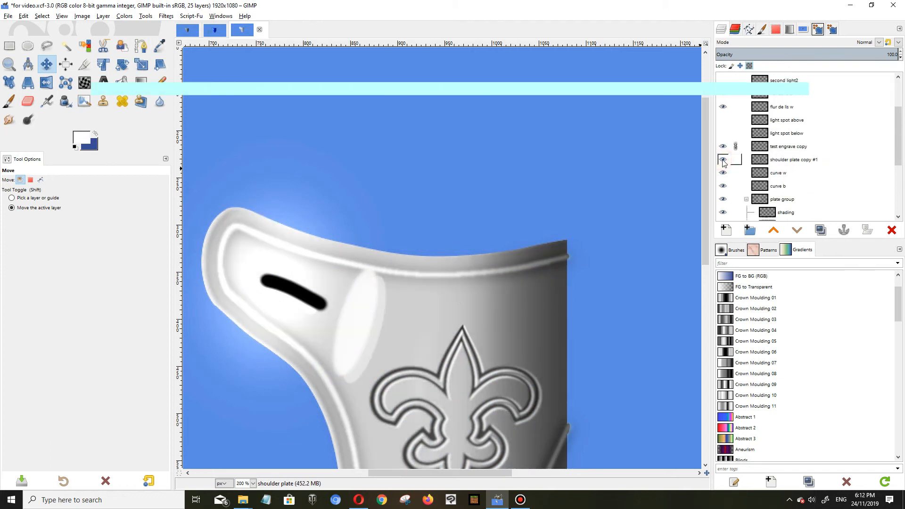
pyautogui.click(723, 161)
pyautogui.click(724, 160)
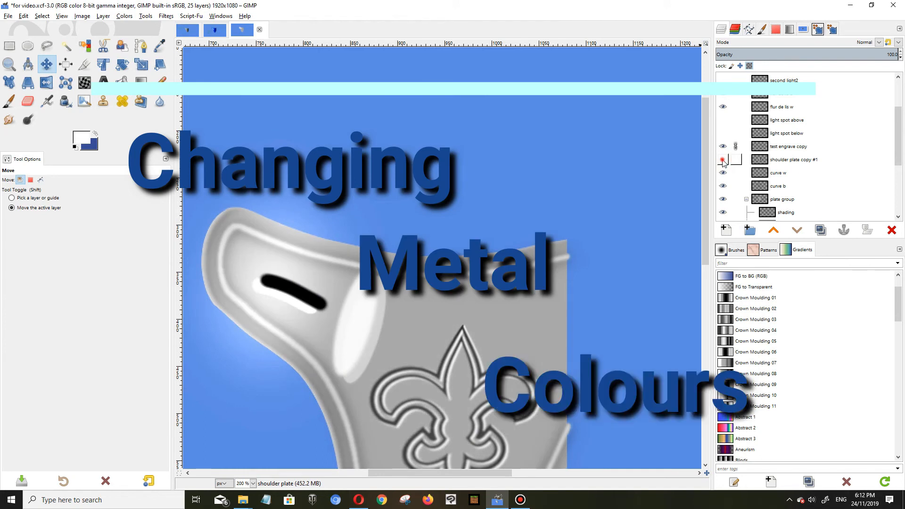
pyautogui.click(724, 161)
# - Select the shoulder plate layer in the plate group and hide shoulder plate copy #1
pyautogui.click(774, 161)
pyautogui.scroll(-3, 782, 162)
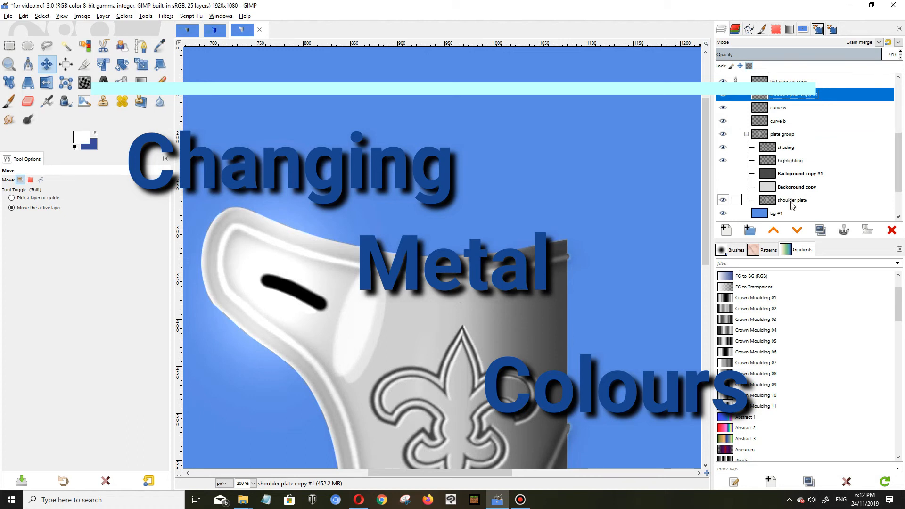
pyautogui.click(792, 202)
pyautogui.scroll(-2, 792, 203)
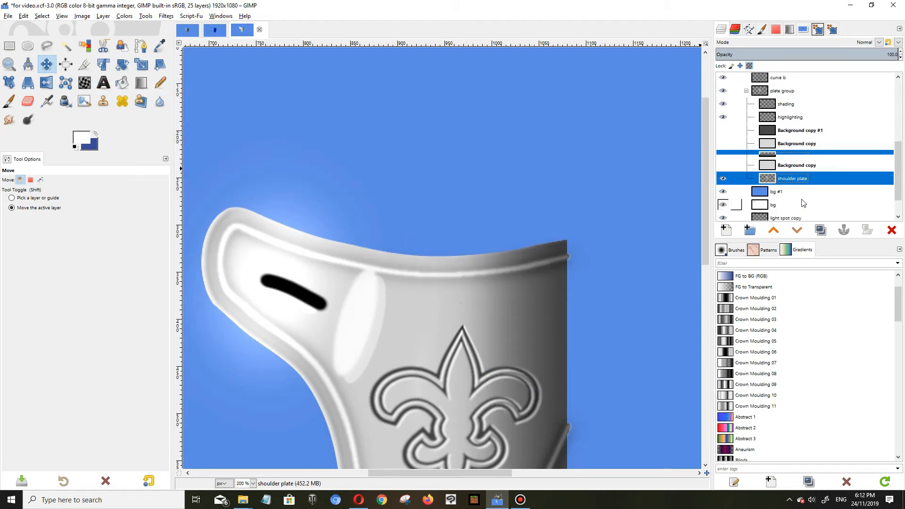
pyautogui.scroll(1, 764, 143)
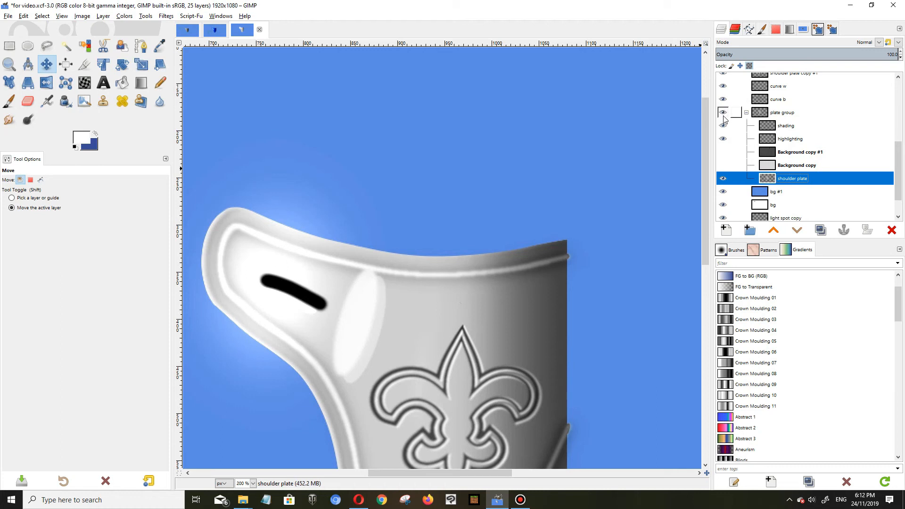
pyautogui.scroll(1, 724, 115)
pyautogui.click(723, 94)
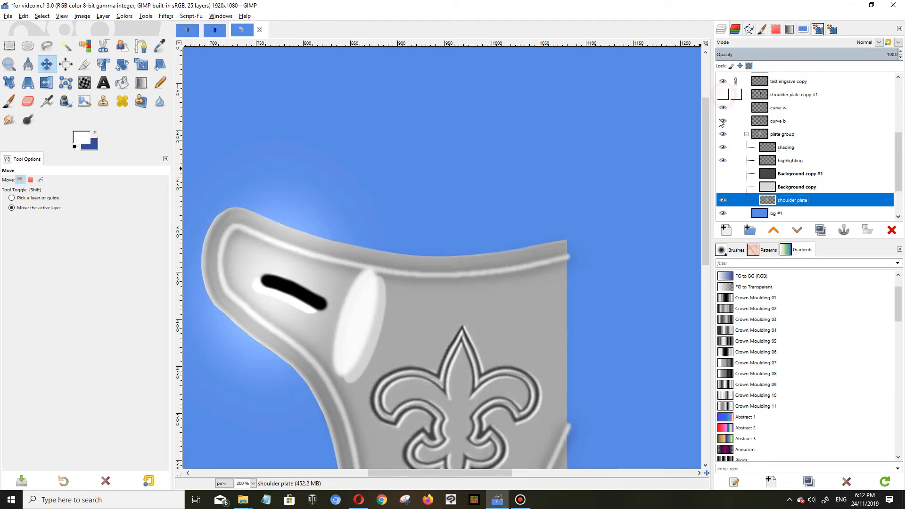
# - Swap the foreground and background colours and set the foreground to the muted red 8e3c4d using the colour wheel
pyautogui.scroll(-3, 598, 283)
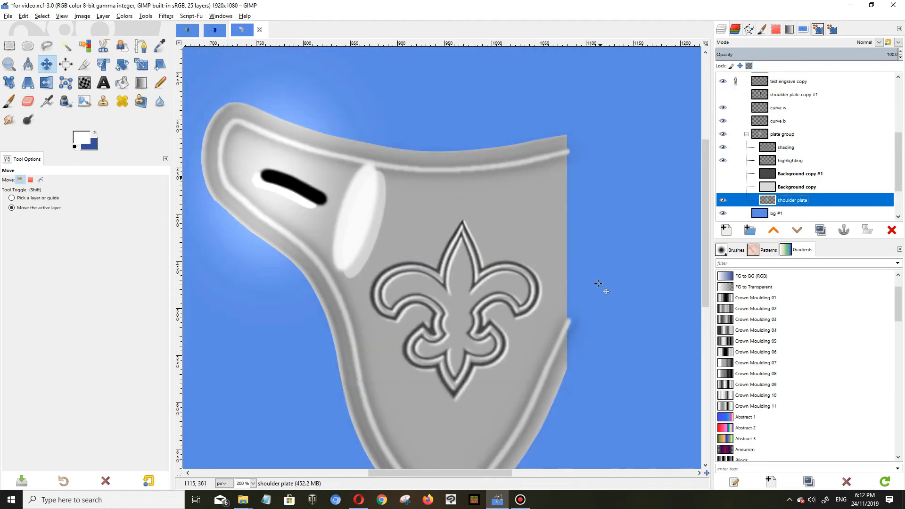
pyautogui.click(94, 134)
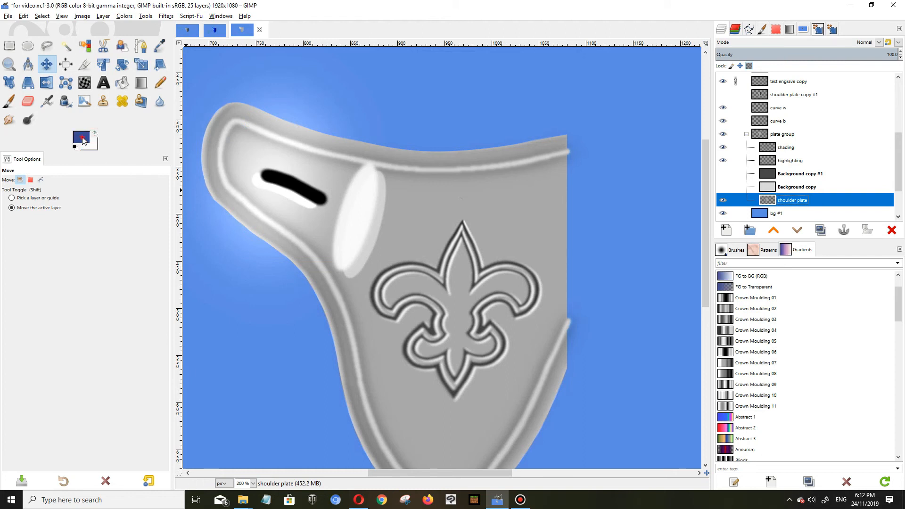
pyautogui.click(82, 140)
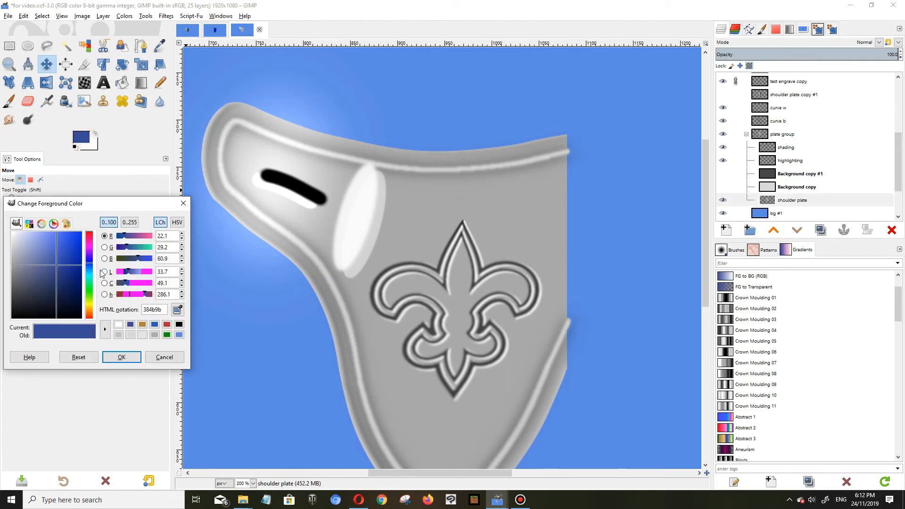
pyautogui.click(54, 224)
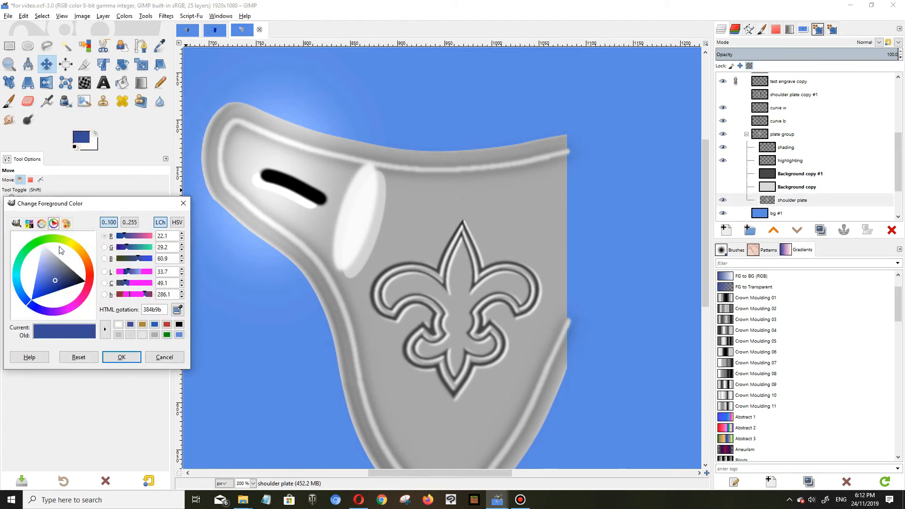
pyautogui.click(83, 257)
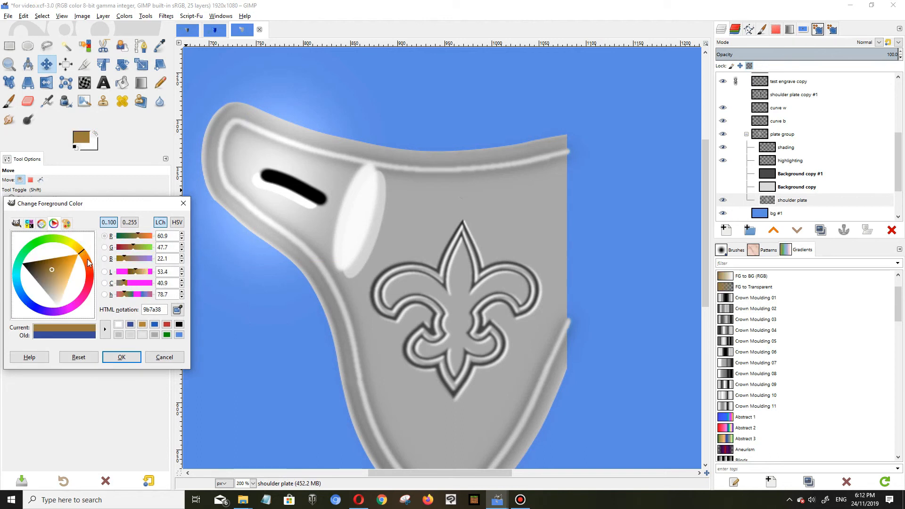
pyautogui.click(89, 286)
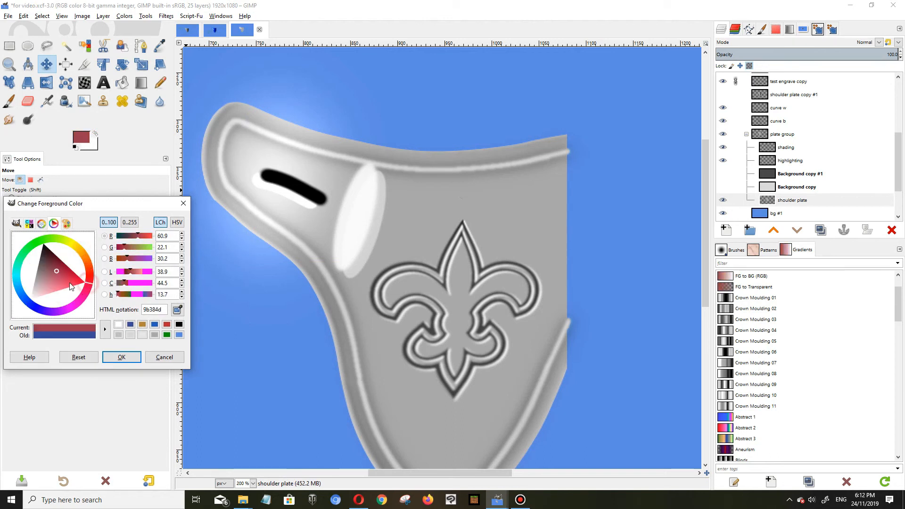
pyautogui.click(57, 264)
pyautogui.moveTo(57, 264); pyautogui.dragTo(54, 270)
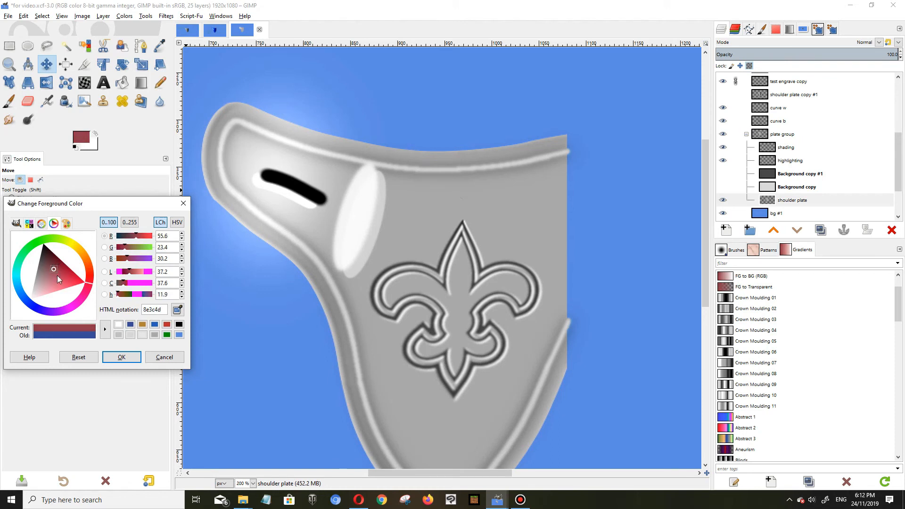
pyautogui.click(113, 360)
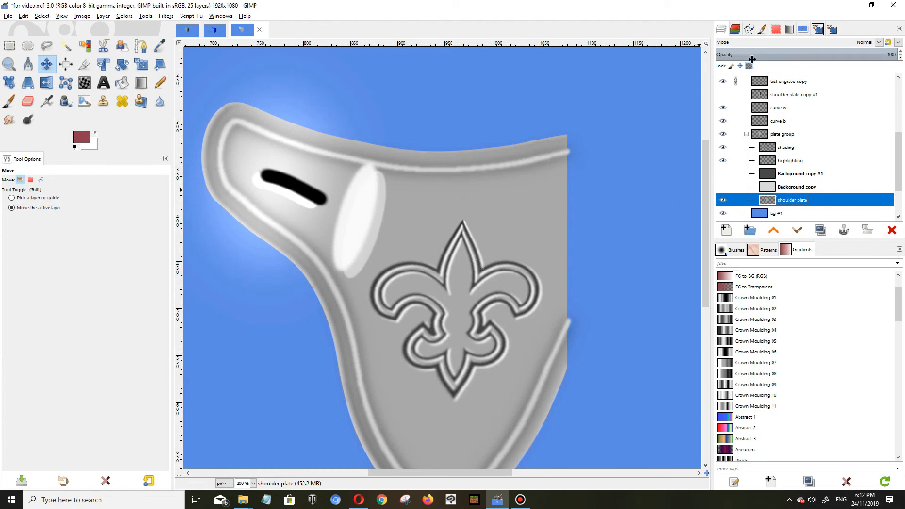
# - Paint the whole shoulder plate layer muted red with the Paintbrush at a size of about 195
pyautogui.click(9, 101)
pyautogui.moveTo(25, 225); pyautogui.dragTo(53, 226)
pyautogui.moveTo(264, 198)
pyautogui.mouseDown()
pyautogui.moveTo(359, 207)
pyautogui.moveTo(488, 247)
pyautogui.moveTo(490, 391)
pyautogui.moveTo(543, 235)
pyautogui.moveTo(519, 146)
pyautogui.moveTo(349, 453)
pyautogui.mouseUp()
pyautogui.moveTo(322, 353)
pyautogui.mouseDown()
pyautogui.moveTo(424, 453)
pyautogui.moveTo(415, 302)
pyautogui.mouseUp()
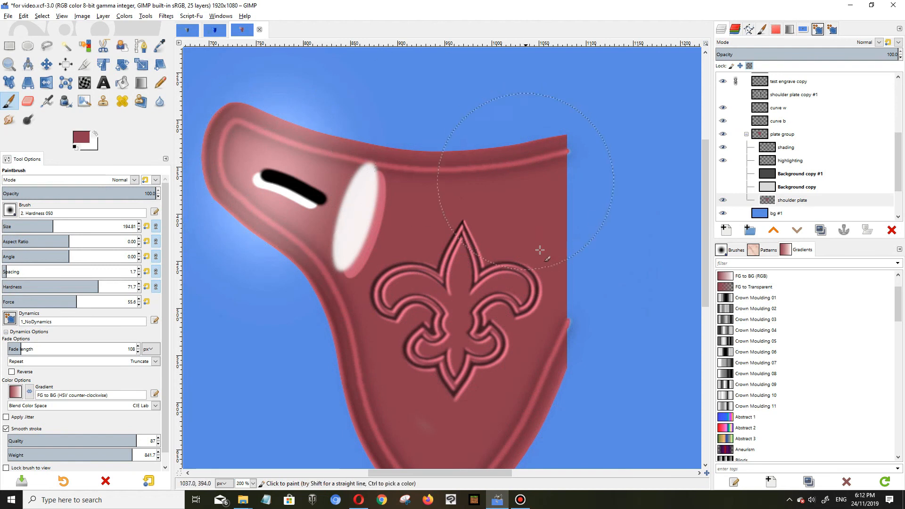
pyautogui.scroll(-2, 540, 250)
pyautogui.scroll(2, 542, 252)
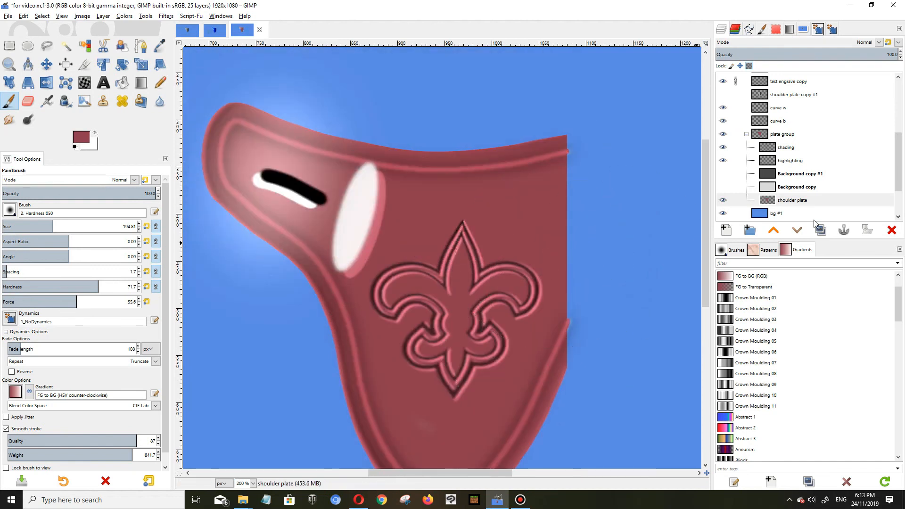
# - Show the shoulder plate copy #1 layer and paint over its grey metallic shading with the same muted red
pyautogui.scroll(3, 842, 202)
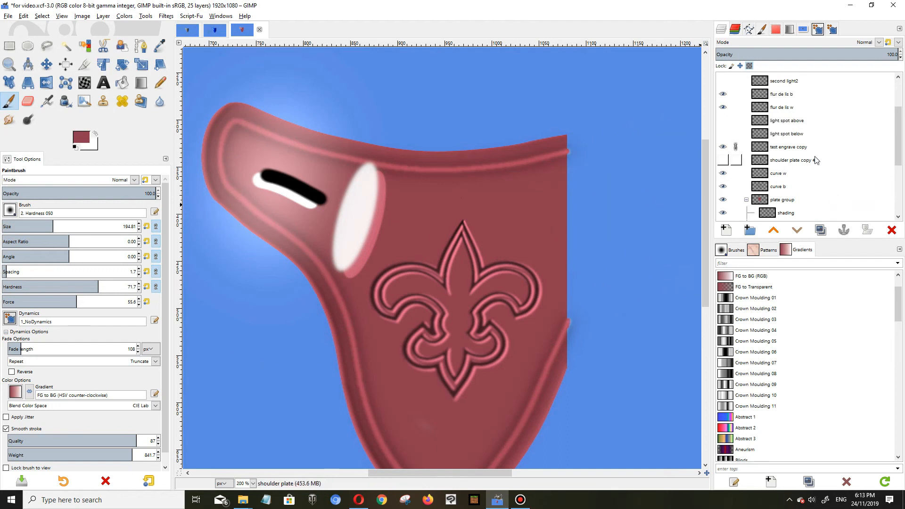
pyautogui.click(722, 160)
pyautogui.click(781, 161)
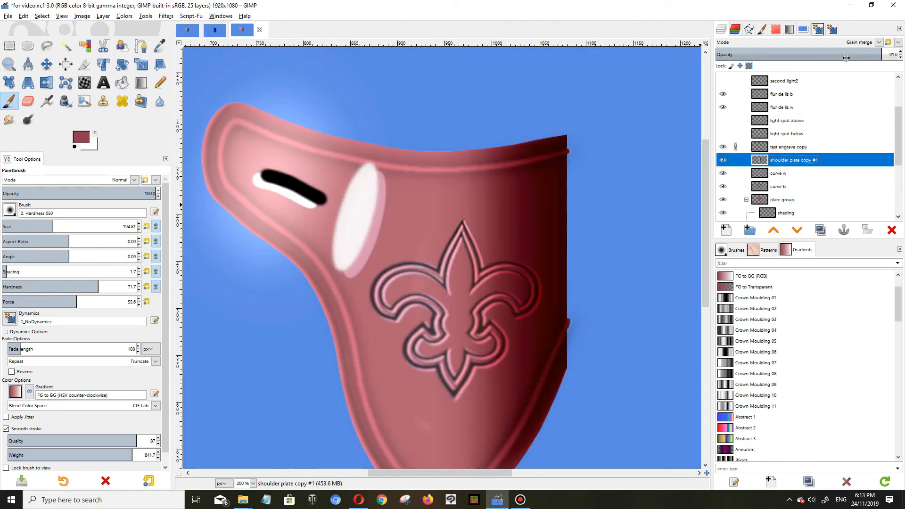
pyautogui.scroll(-4, 585, 302)
pyautogui.scroll(4, 585, 300)
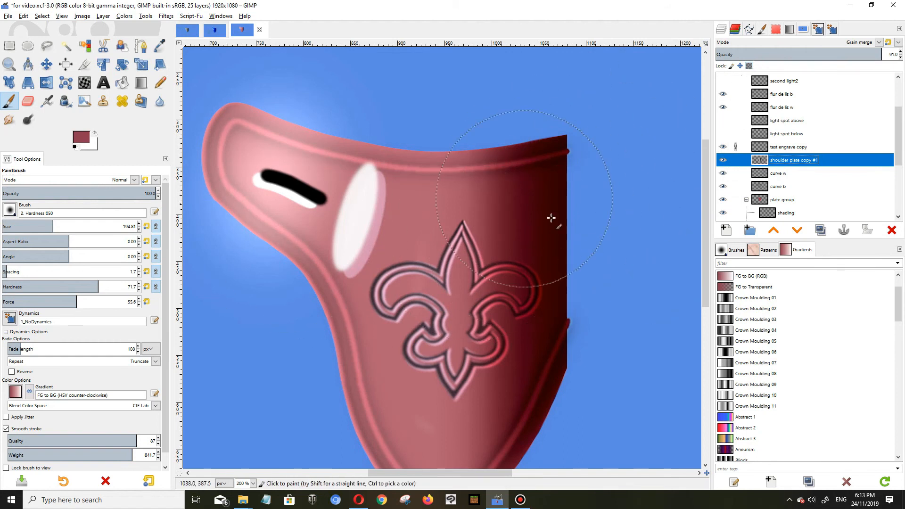
pyautogui.moveTo(558, 228)
pyautogui.mouseDown()
pyautogui.moveTo(561, 189)
pyautogui.moveTo(482, 177)
pyautogui.moveTo(351, 181)
pyautogui.moveTo(258, 135)
pyautogui.moveTo(202, 124)
pyautogui.moveTo(217, 215)
pyautogui.moveTo(339, 329)
pyautogui.moveTo(481, 493)
pyautogui.moveTo(560, 377)
pyautogui.mouseUp()
pyautogui.moveTo(442, 257)
pyautogui.mouseDown()
pyautogui.moveTo(333, 285)
pyautogui.moveTo(400, 376)
pyautogui.moveTo(493, 451)
pyautogui.moveTo(543, 466)
pyautogui.moveTo(469, 234)
pyautogui.moveTo(388, 157)
pyautogui.moveTo(235, 121)
pyautogui.mouseUp()
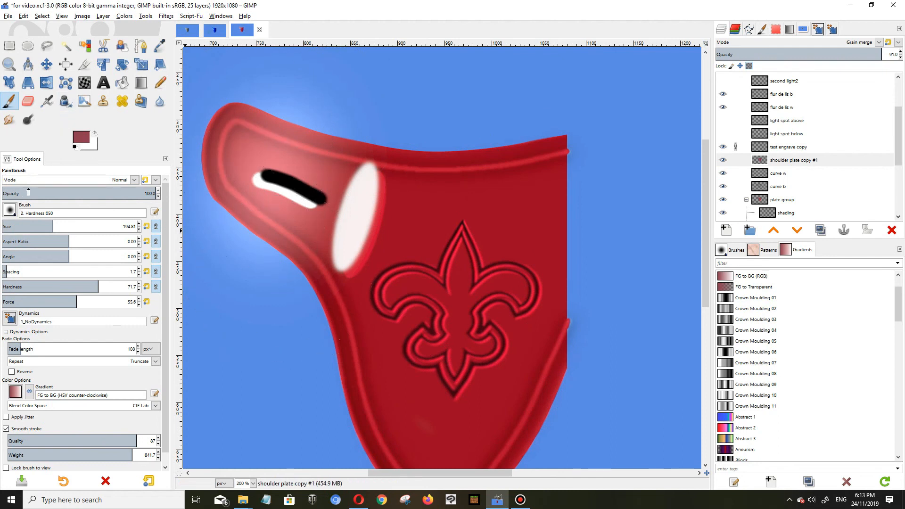
# - Apply a linear FG to Transparent gradient in muted red from the plate's right edge leftwards on shoulder plate copy #1
pyautogui.click(141, 86)
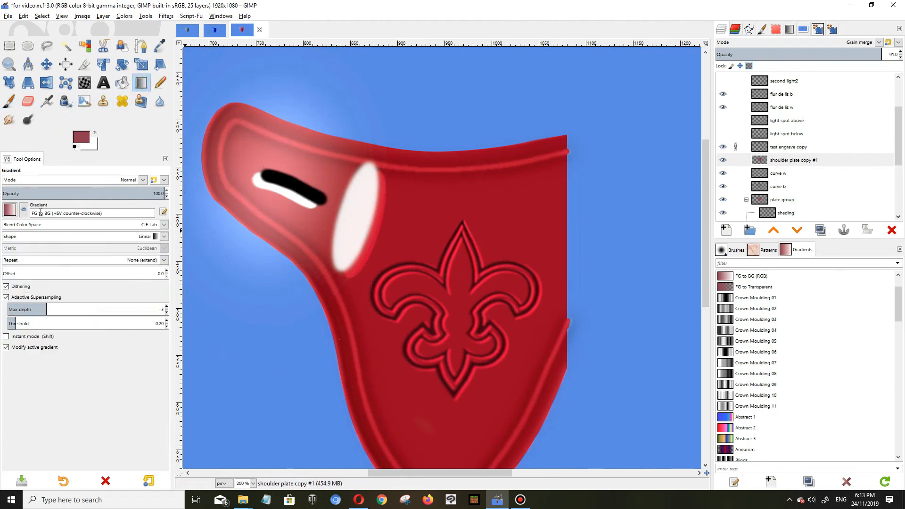
pyautogui.click(10, 211)
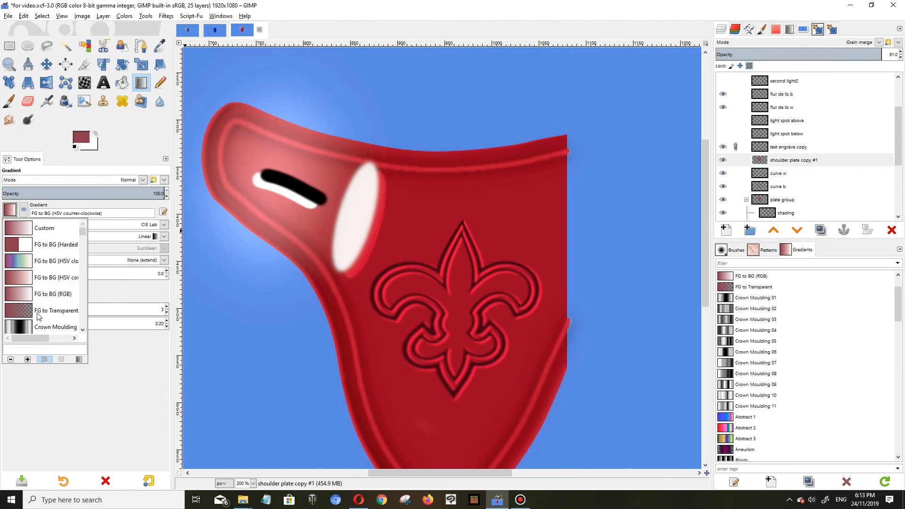
pyautogui.doubleClick(21, 311)
pyautogui.moveTo(558, 241); pyautogui.dragTo(359, 240)
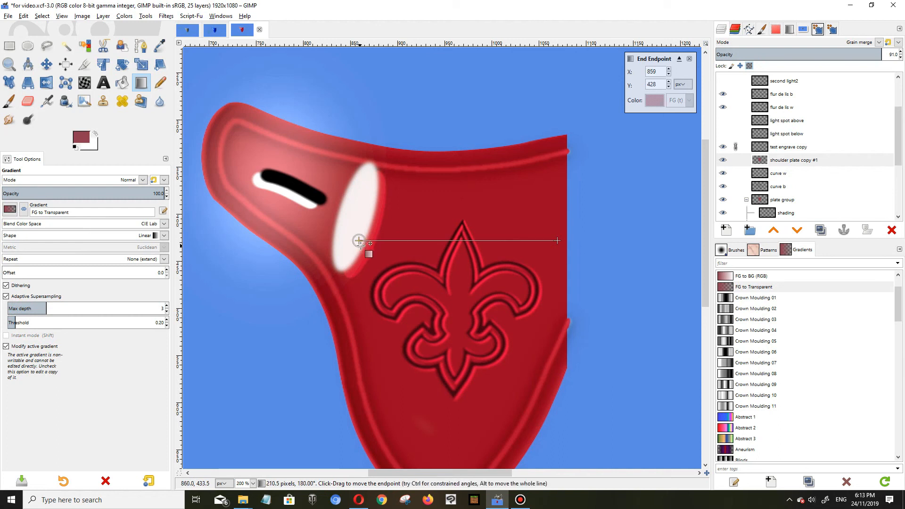
pyautogui.press('Return')
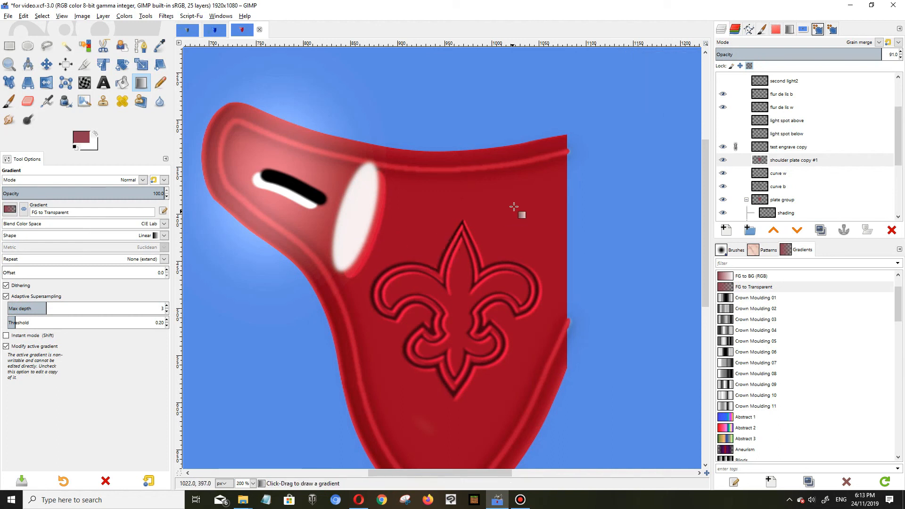
# - Set the foreground to black and apply two FG to Transparent gradients leftwards from the plate's right side to darken it
pyautogui.click(78, 132)
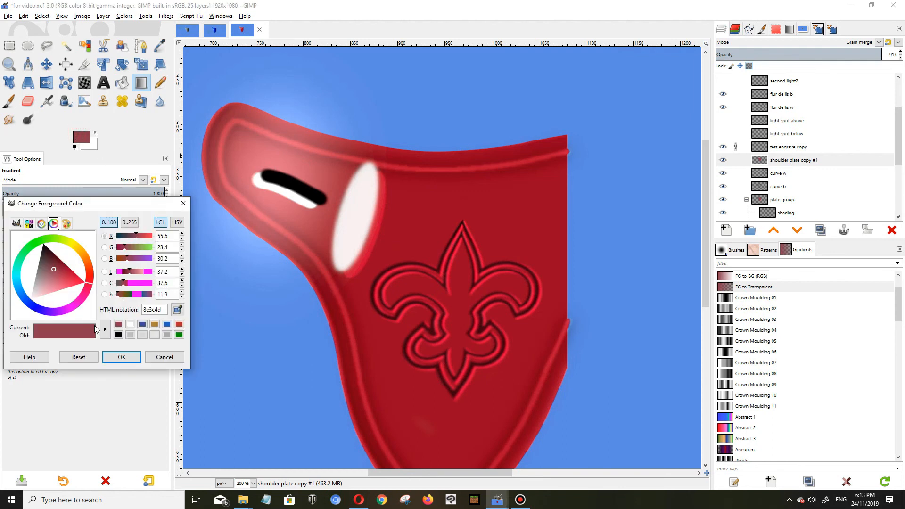
pyautogui.click(118, 335)
pyautogui.click(121, 357)
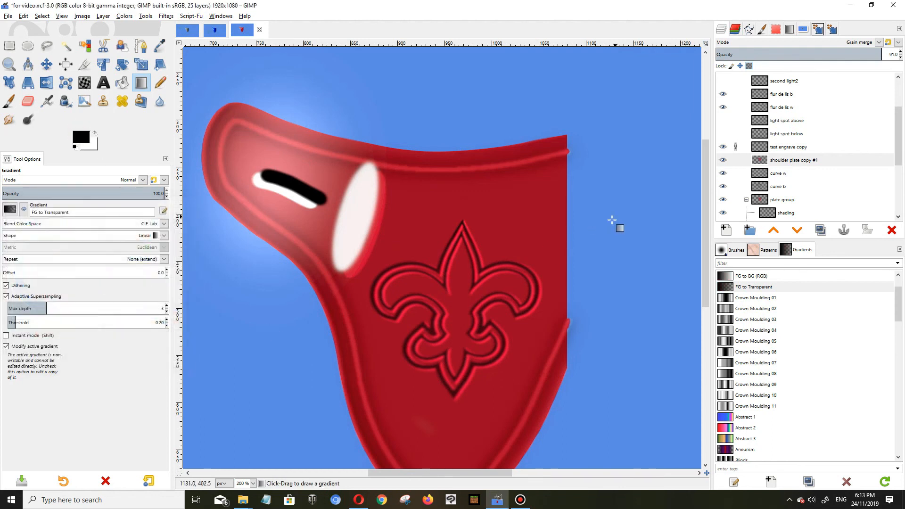
pyautogui.moveTo(585, 237); pyautogui.dragTo(379, 237)
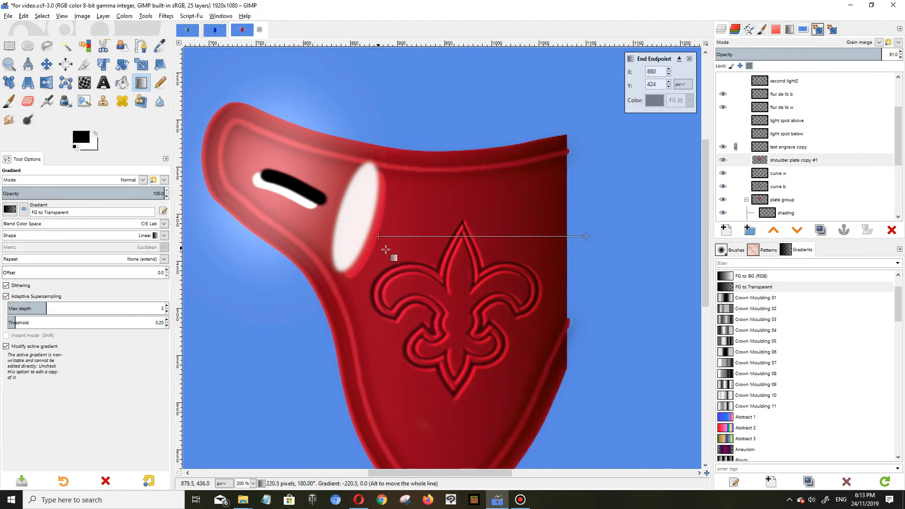
pyautogui.press('Return')
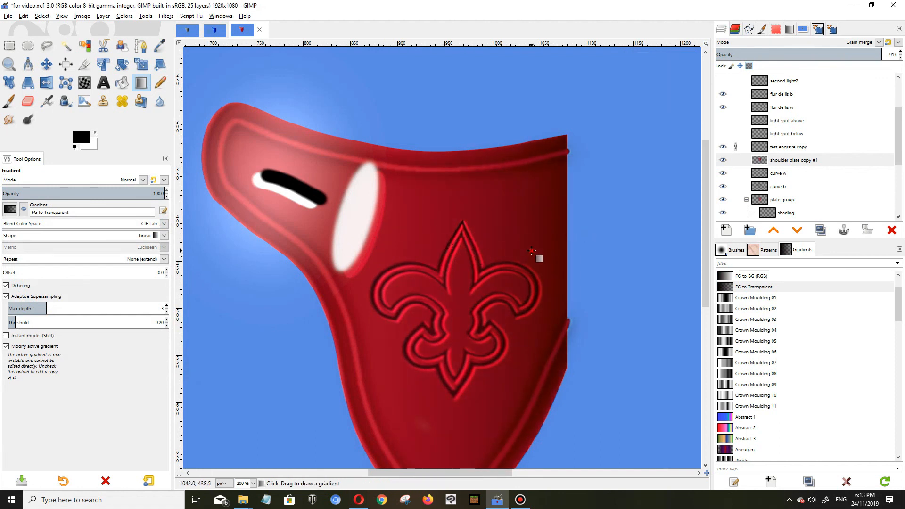
pyautogui.moveTo(532, 250); pyautogui.dragTo(372, 253)
pyautogui.press('Return')
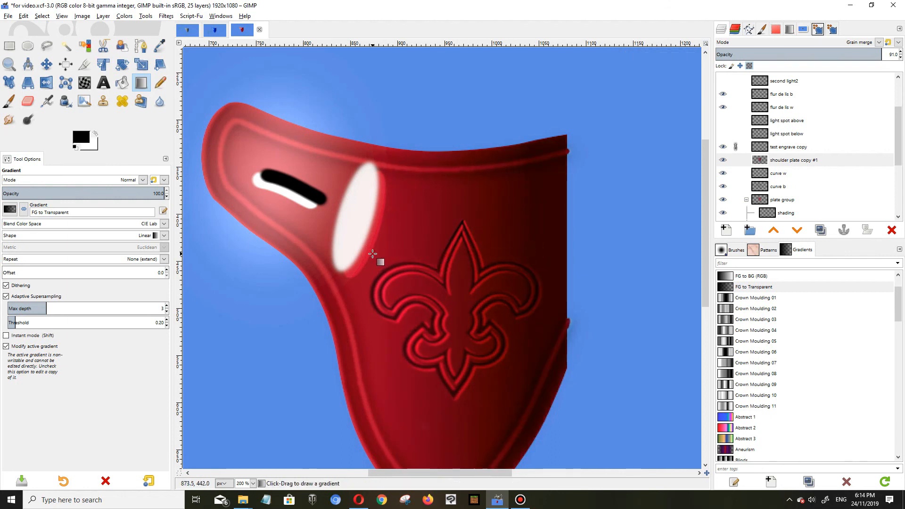
# - Lower the opacity of the gloss copy layer to about 33.8 to soften the white oval highlight
pyautogui.scroll(-2, 393, 259)
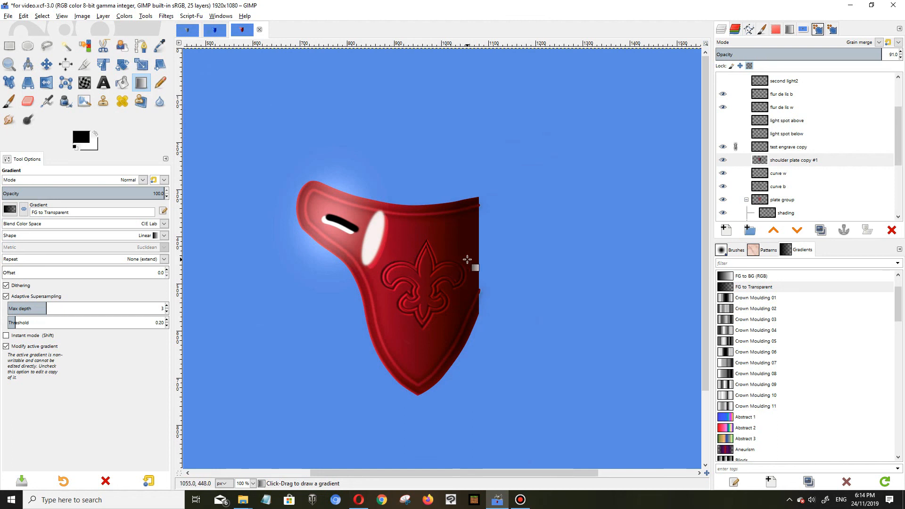
pyautogui.scroll(3, 379, 248)
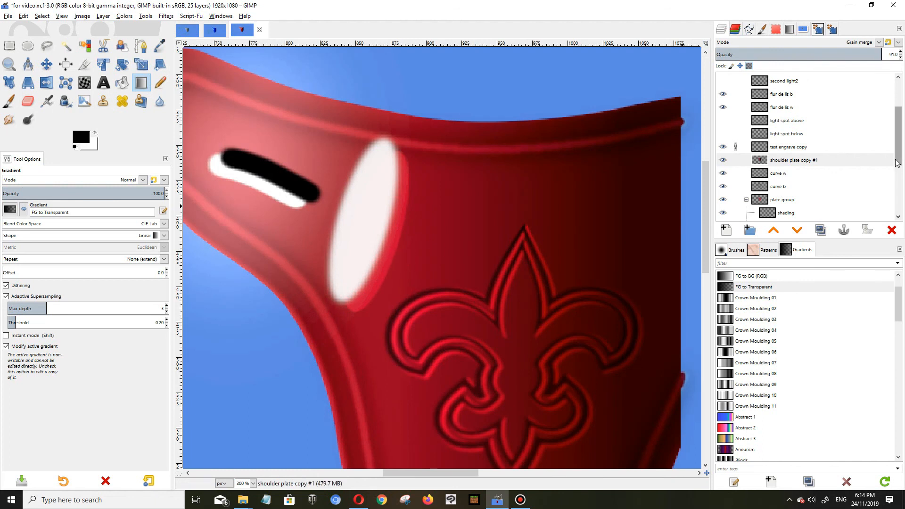
pyautogui.scroll(3, 853, 145)
pyautogui.click(802, 93)
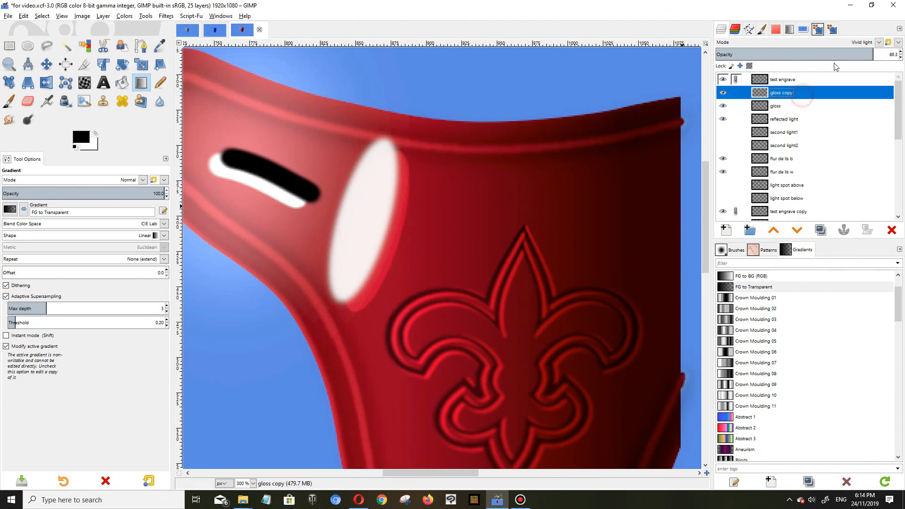
pyautogui.click(777, 105)
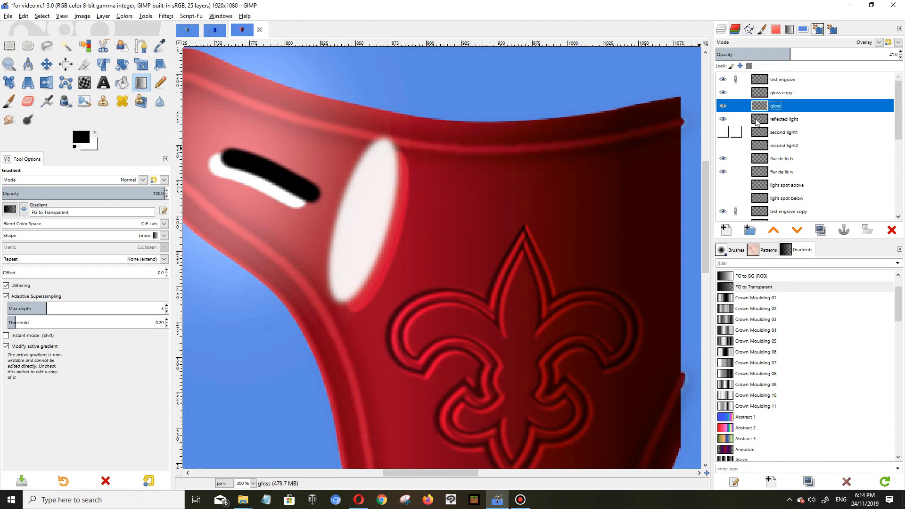
pyautogui.click(785, 94)
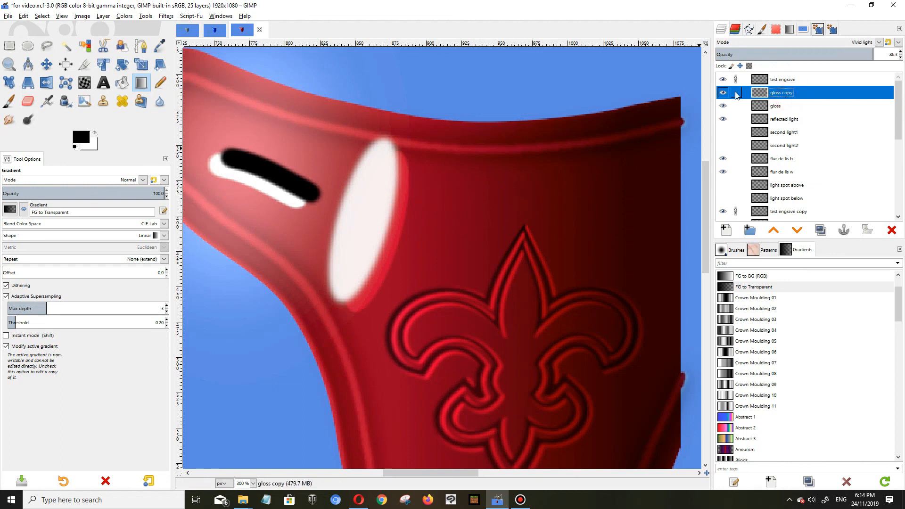
pyautogui.moveTo(845, 55); pyautogui.dragTo(778, 54)
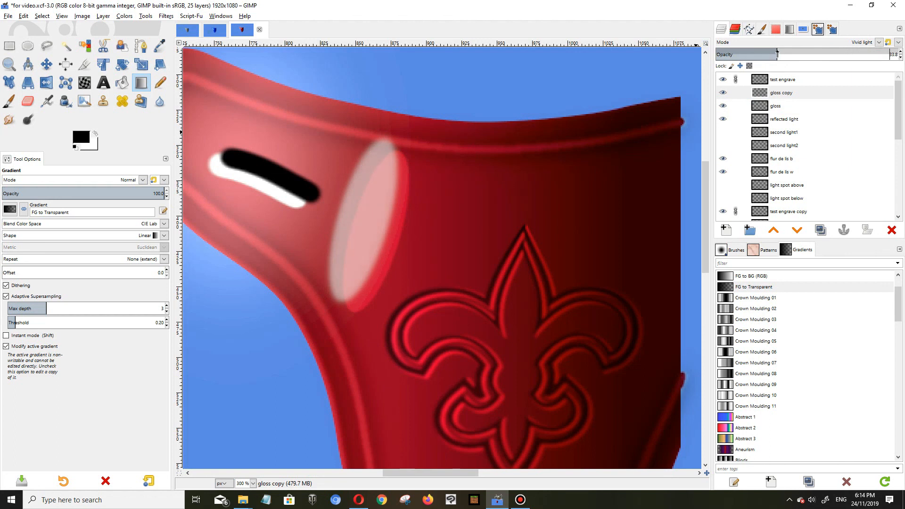